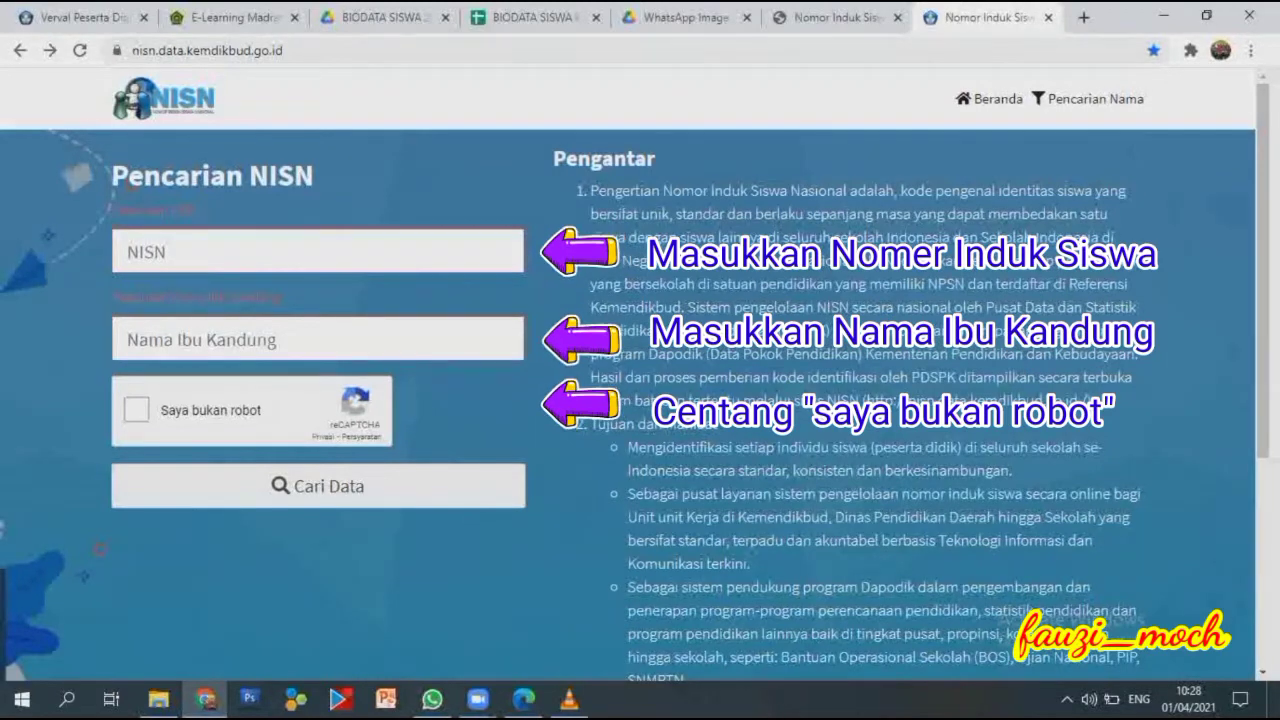
# Paste the student's NISN and mother's maiden name, pass the robot check, and run Cari Data.
pyautogui.rightClick(233, 253)
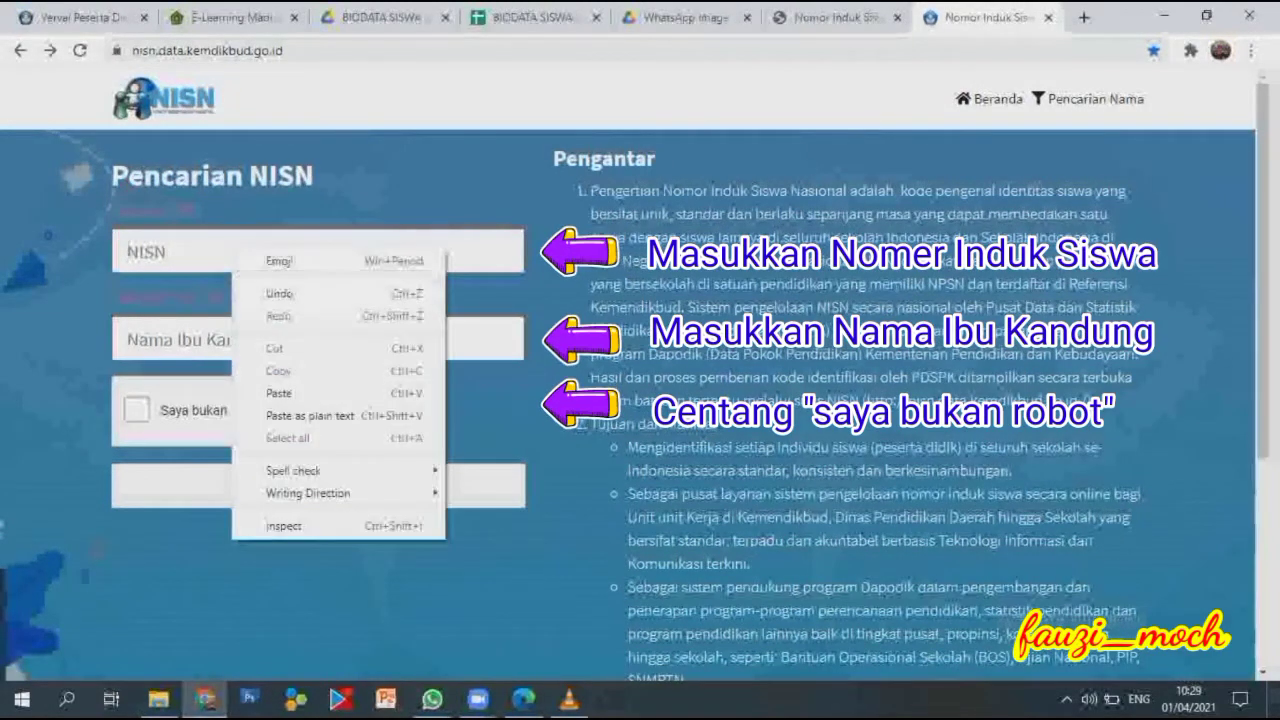
pyautogui.click(280, 393)
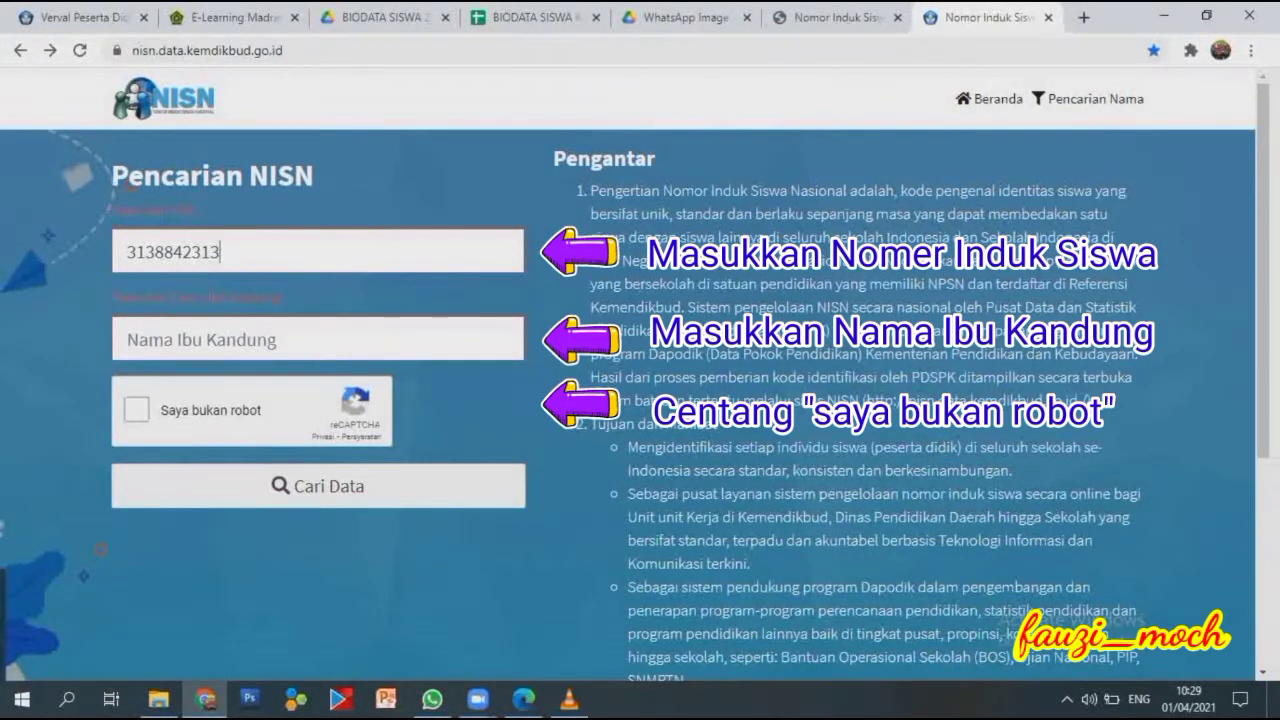
pyautogui.rightClick(236, 340)
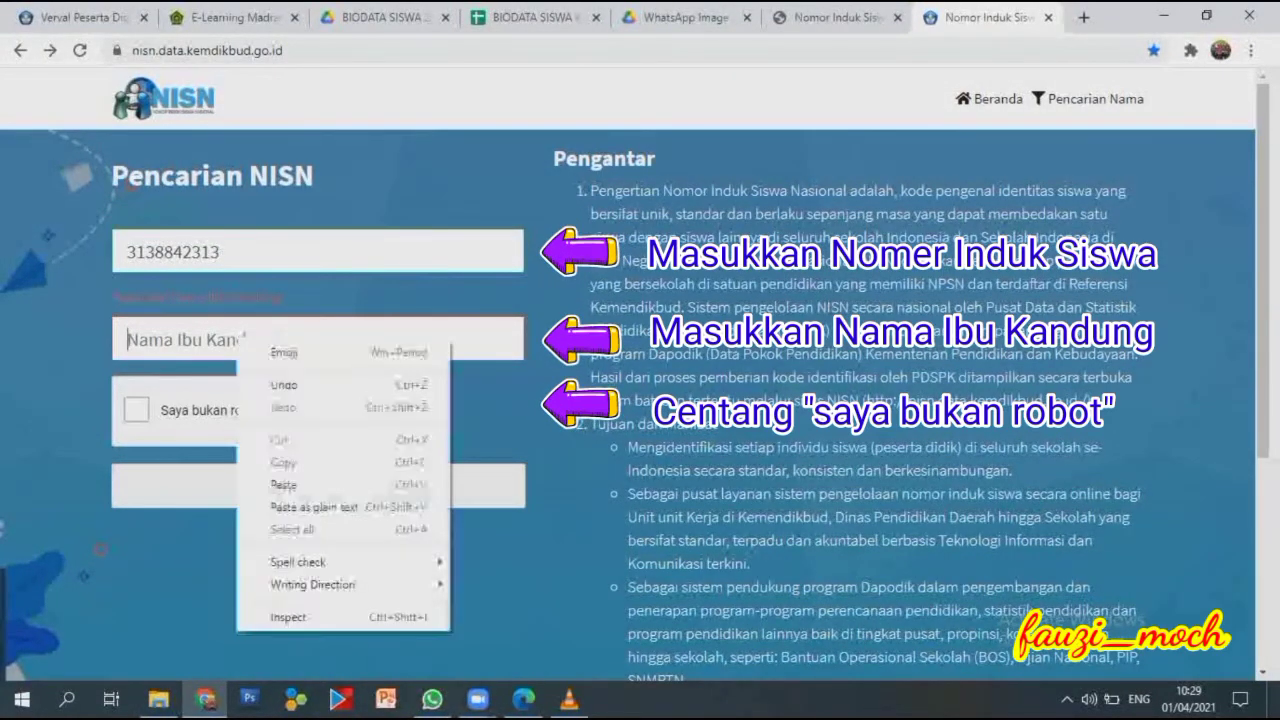
pyautogui.click(283, 484)
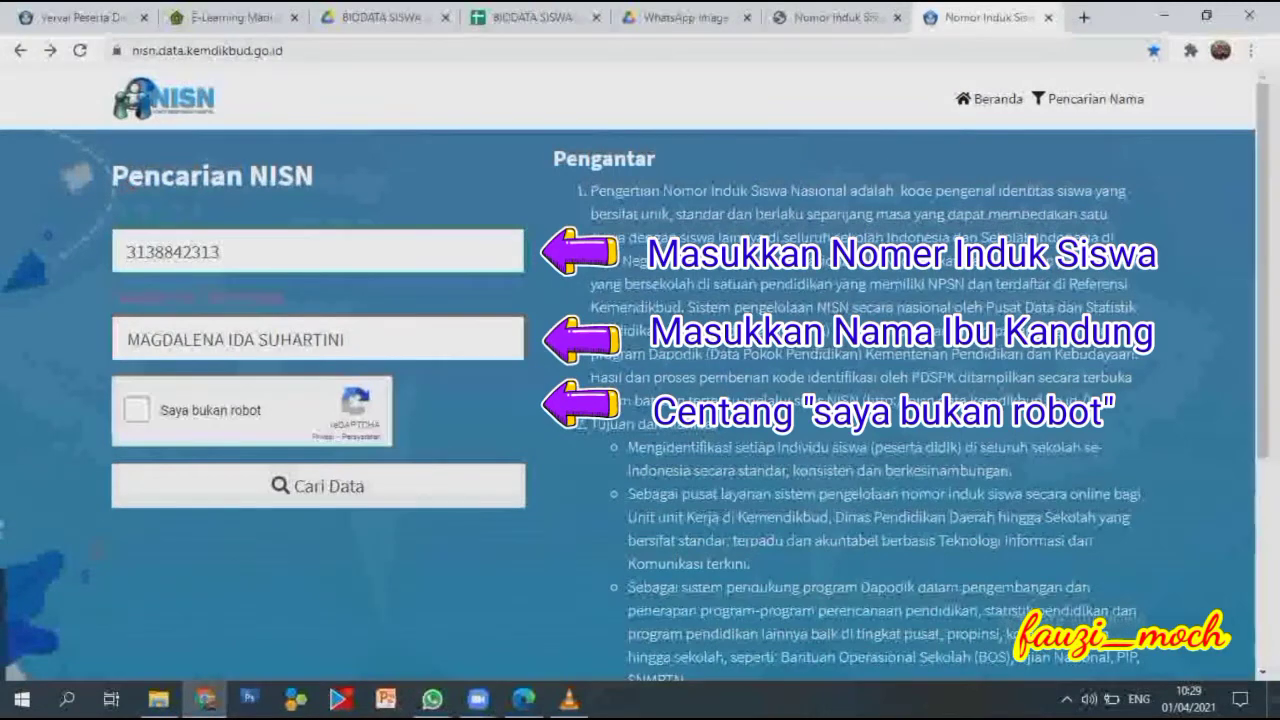
pyautogui.press('Down')
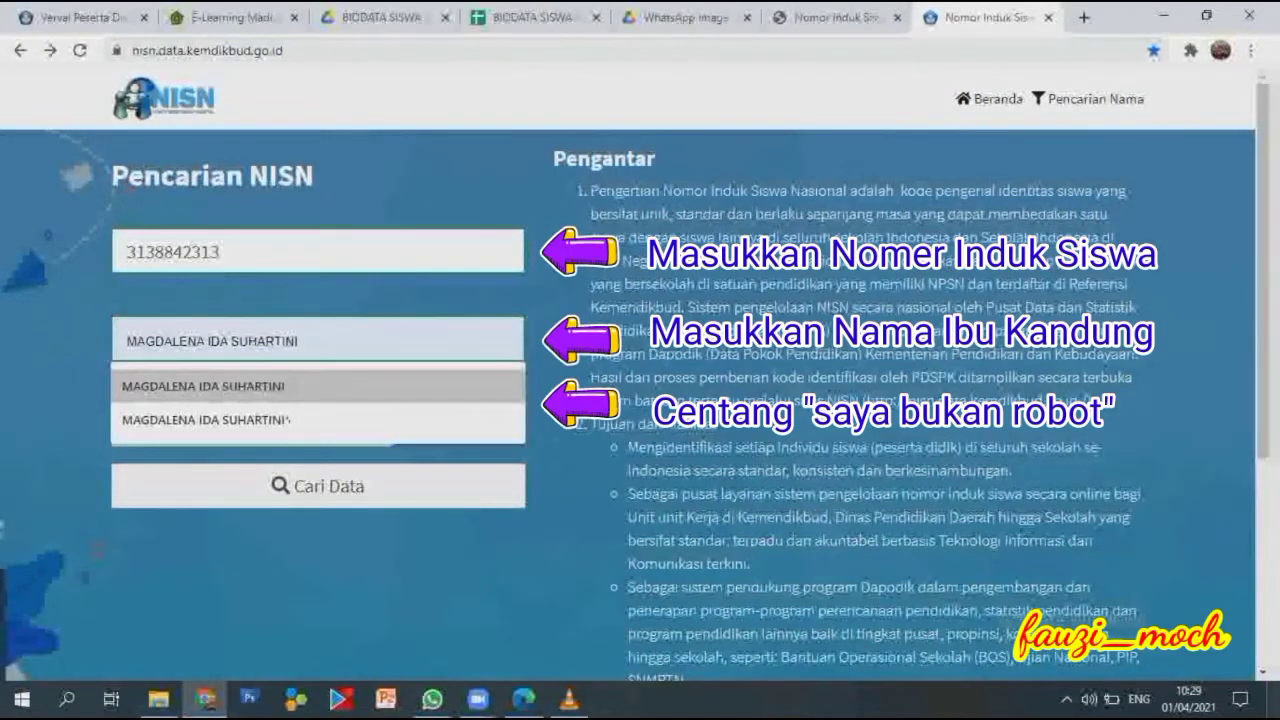
pyautogui.press('Return')
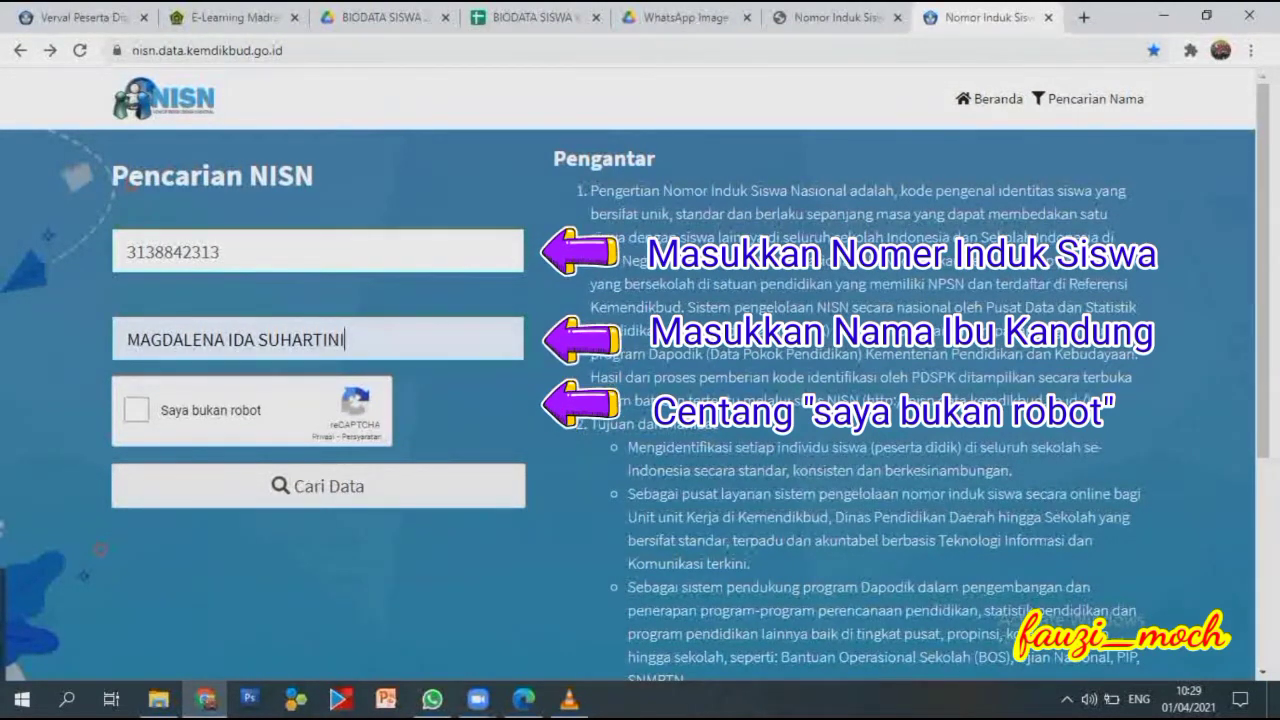
pyautogui.click(137, 409)
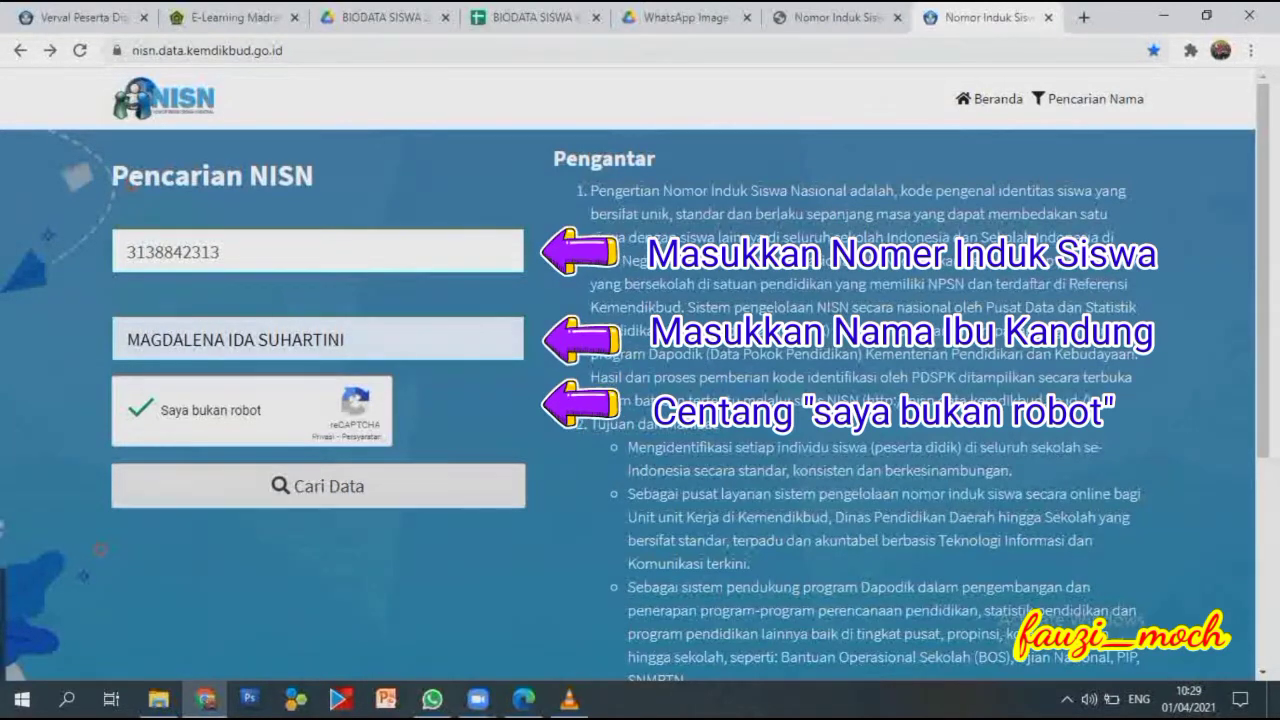
pyautogui.click(318, 486)
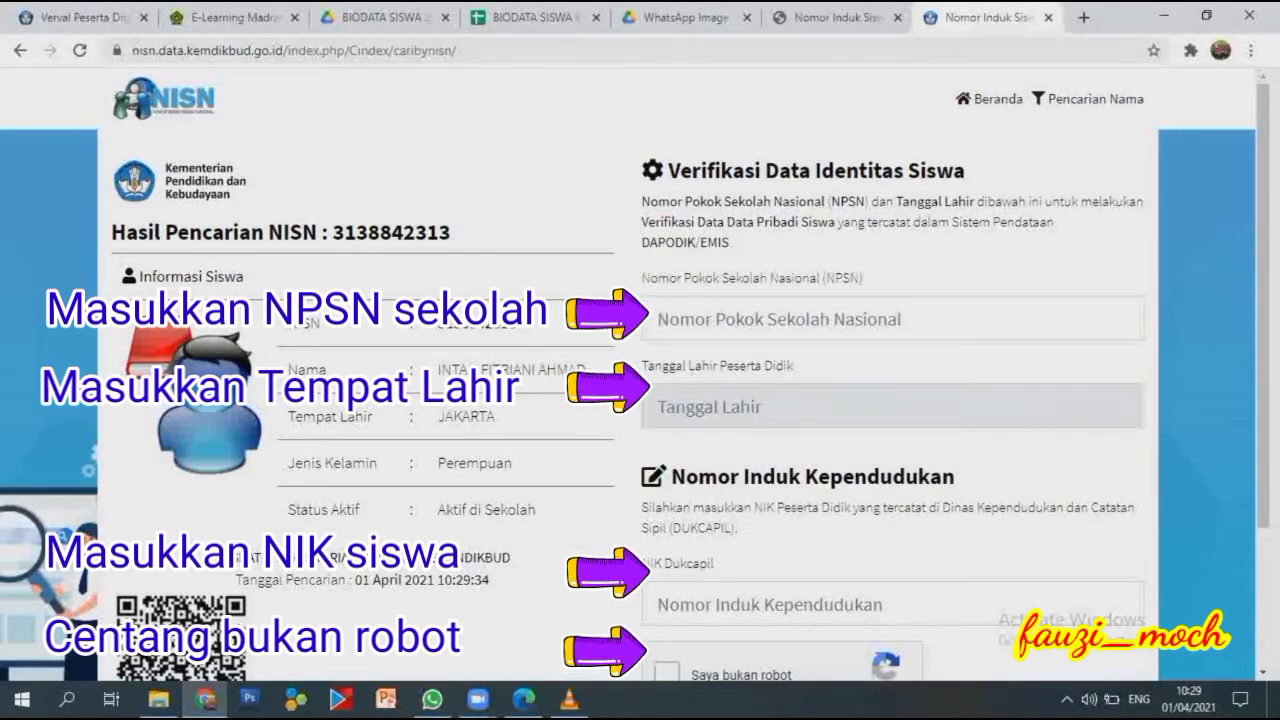
# Enter school NPSN 60706127 on the verification form, then bring up the Tanggal Lahir calendar.
pyautogui.click(780, 319)
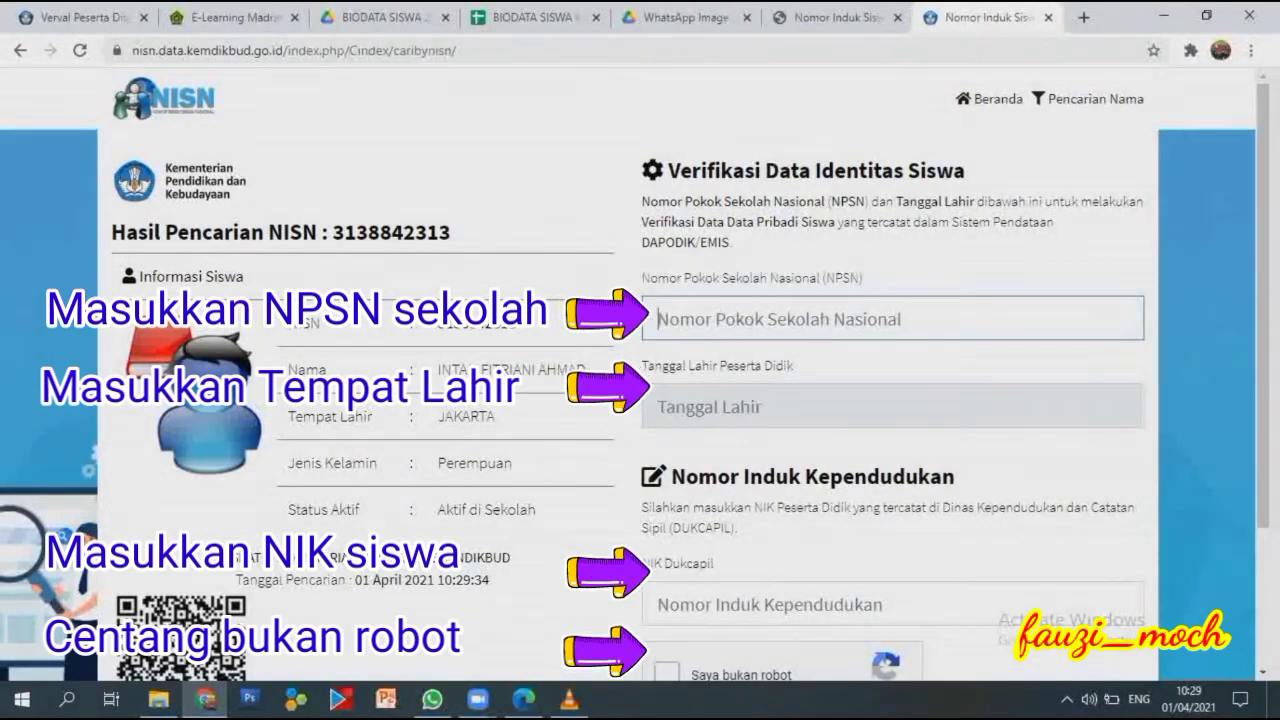
pyautogui.write('60')
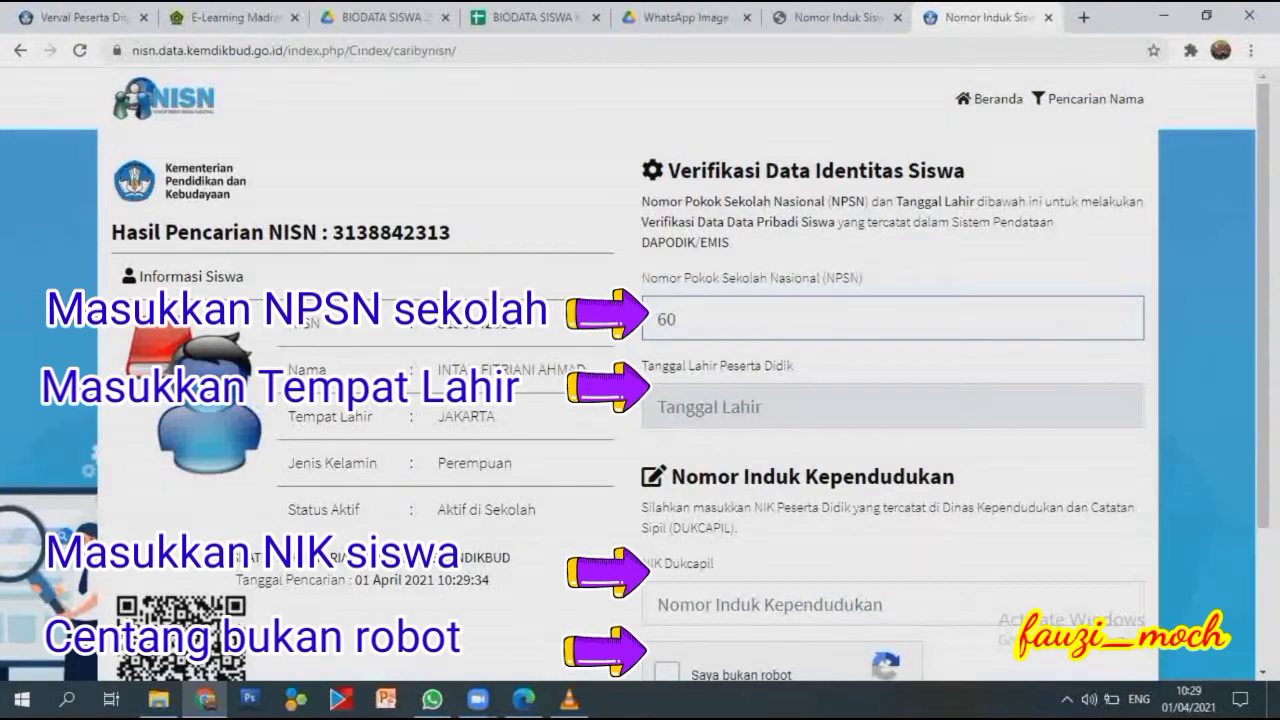
pyautogui.write('706127')
pyautogui.click(893, 406)
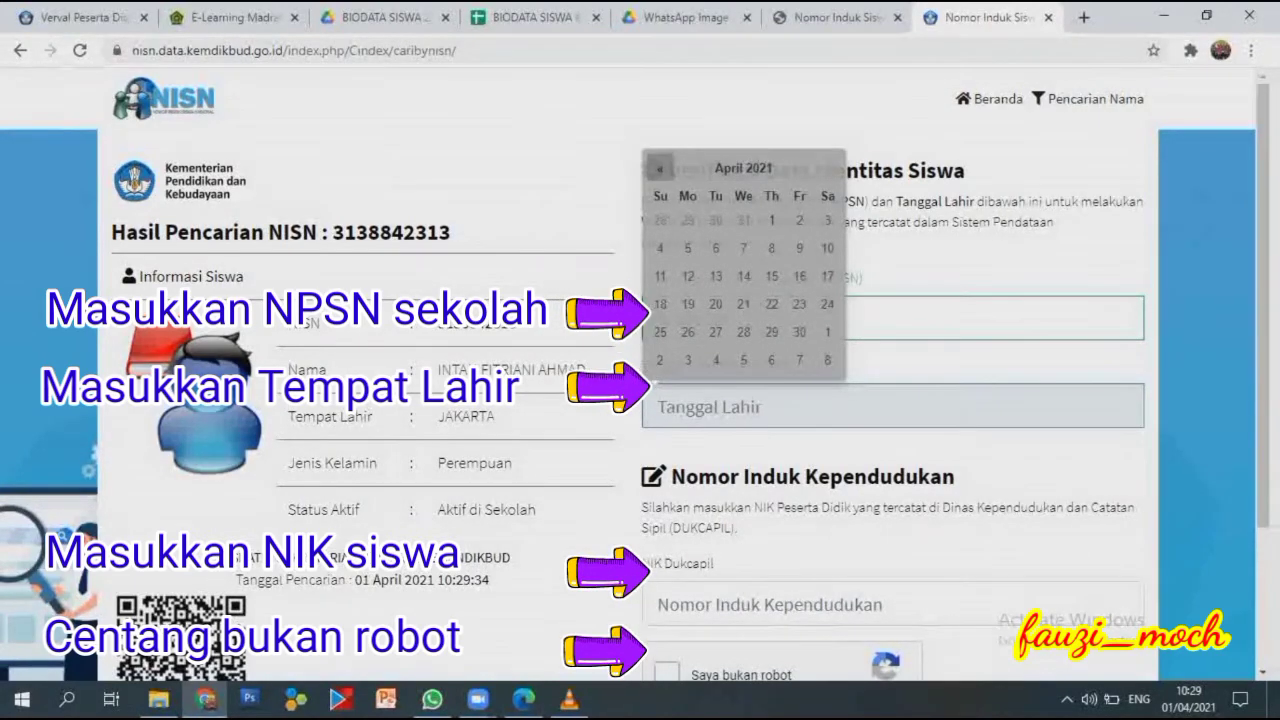
# Step the Tanggal Lahir calendar back through several earlier months.
pyautogui.click(659, 168)
pyautogui.click(659, 168)
pyautogui.click(659, 168)
pyautogui.click(659, 168)
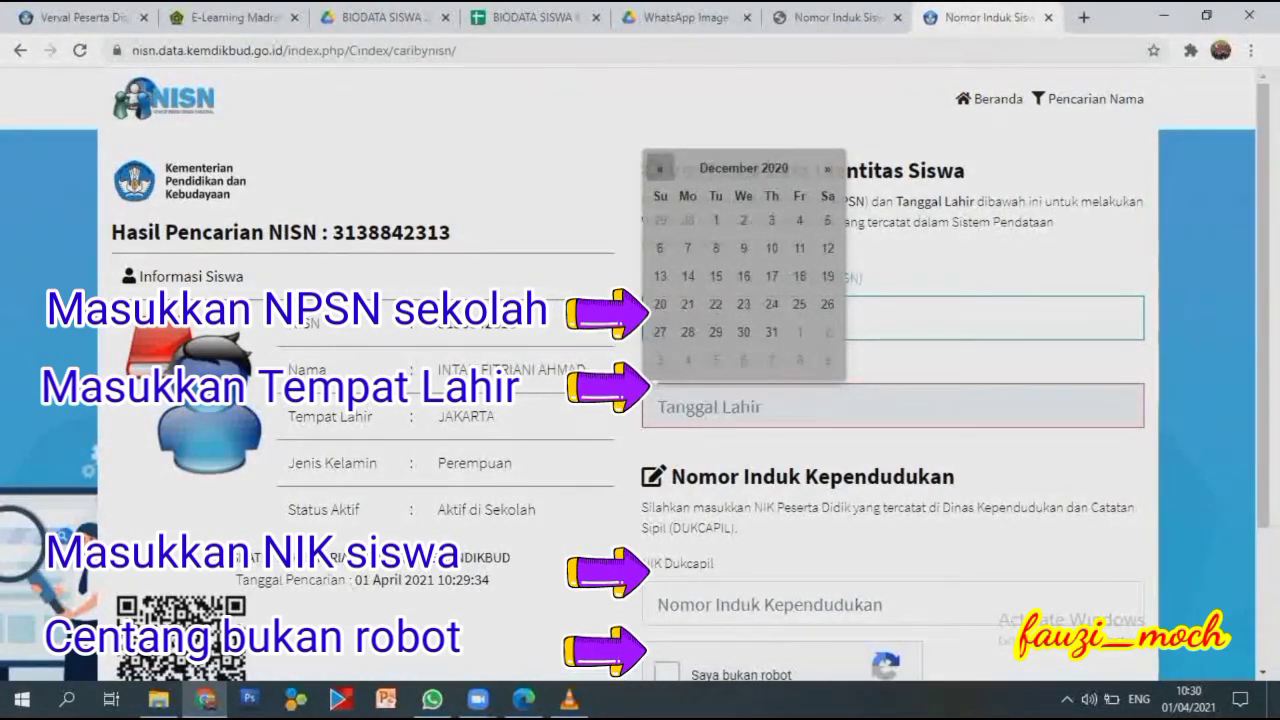
pyautogui.click(659, 168)
pyautogui.click(659, 168)
pyautogui.doubleClick(659, 168)
pyautogui.tripleClick(659, 168)
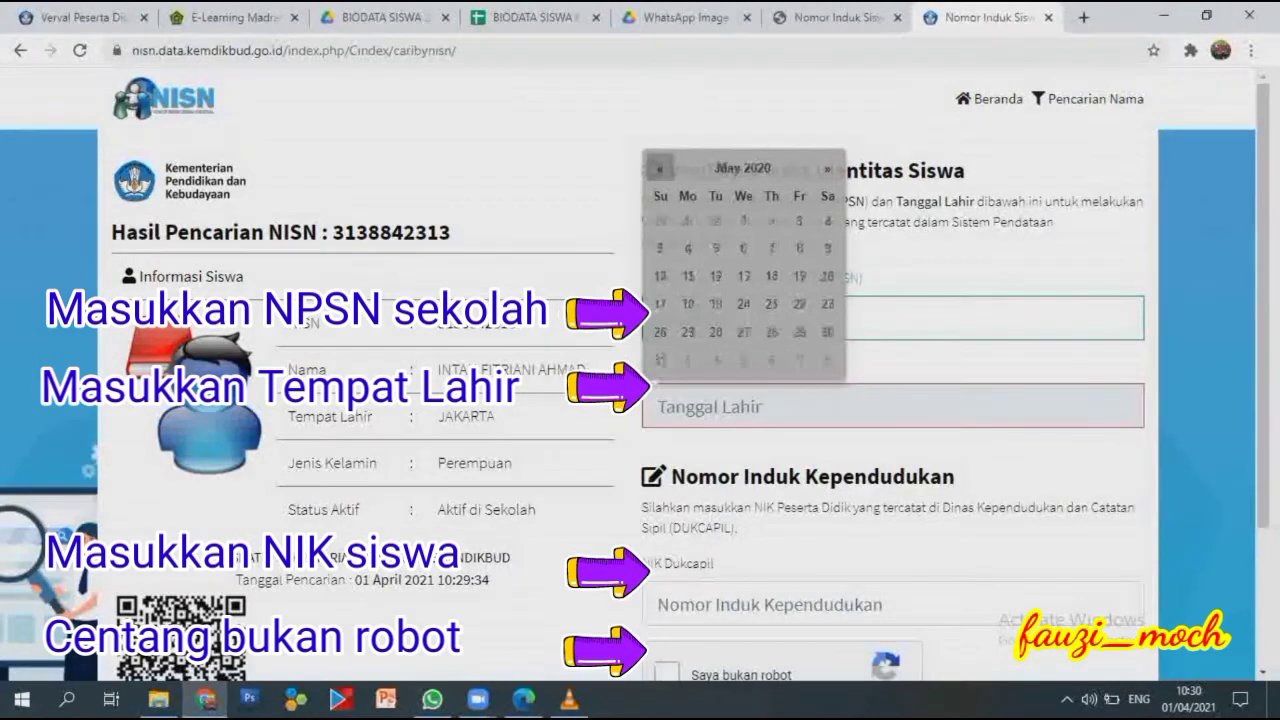
pyautogui.tripleClick(659, 168)
# Switch the calendar to year view and pick 2013, May, then day 30.
pyautogui.click(742, 168)
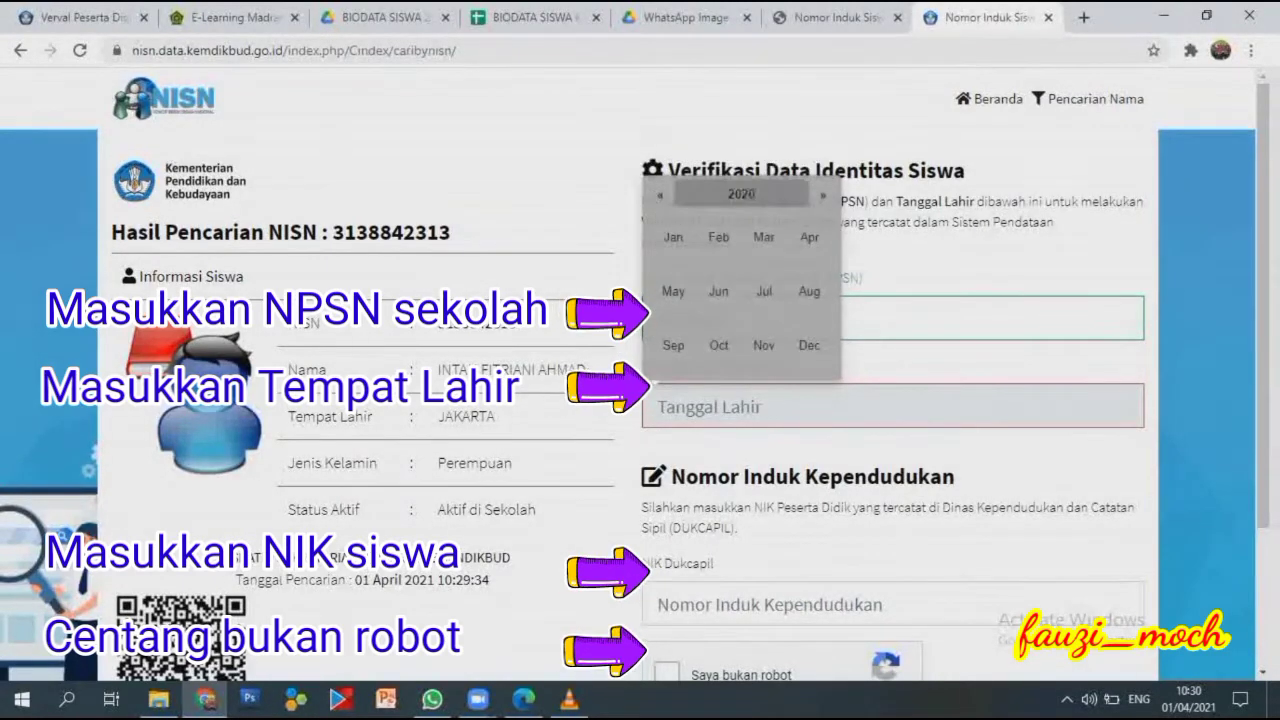
pyautogui.click(741, 193)
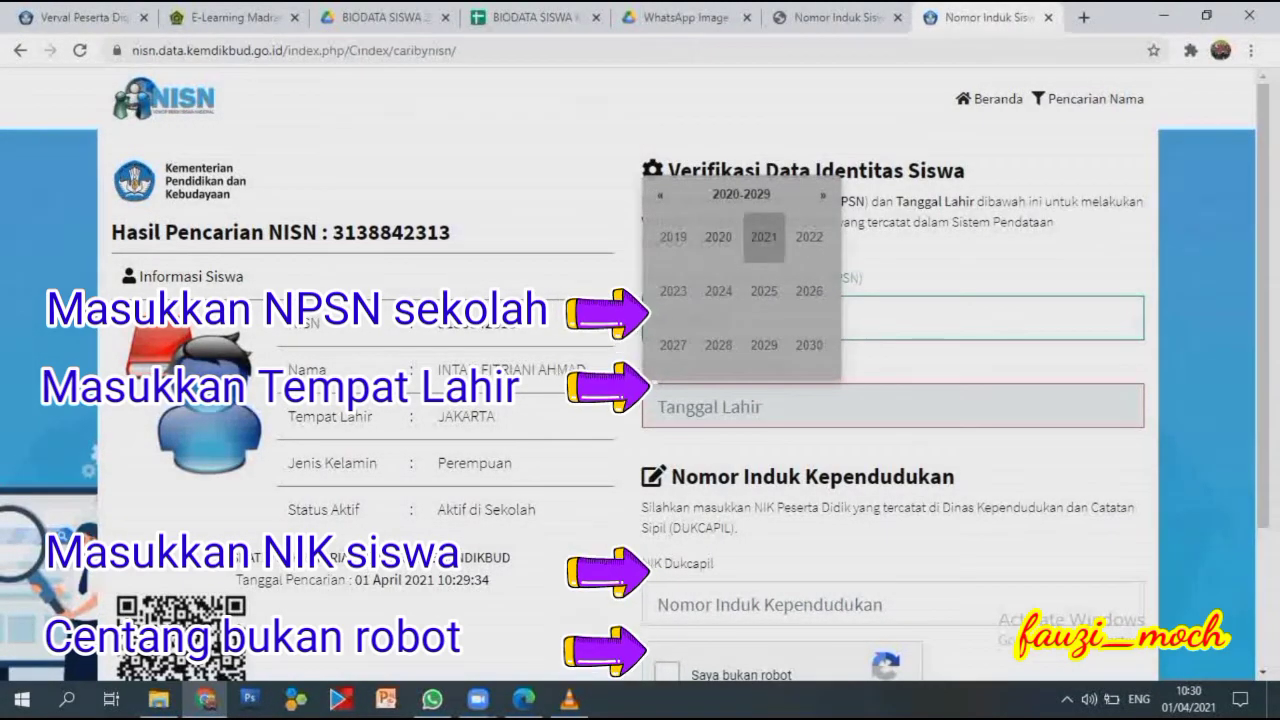
pyautogui.click(659, 193)
pyautogui.click(659, 193)
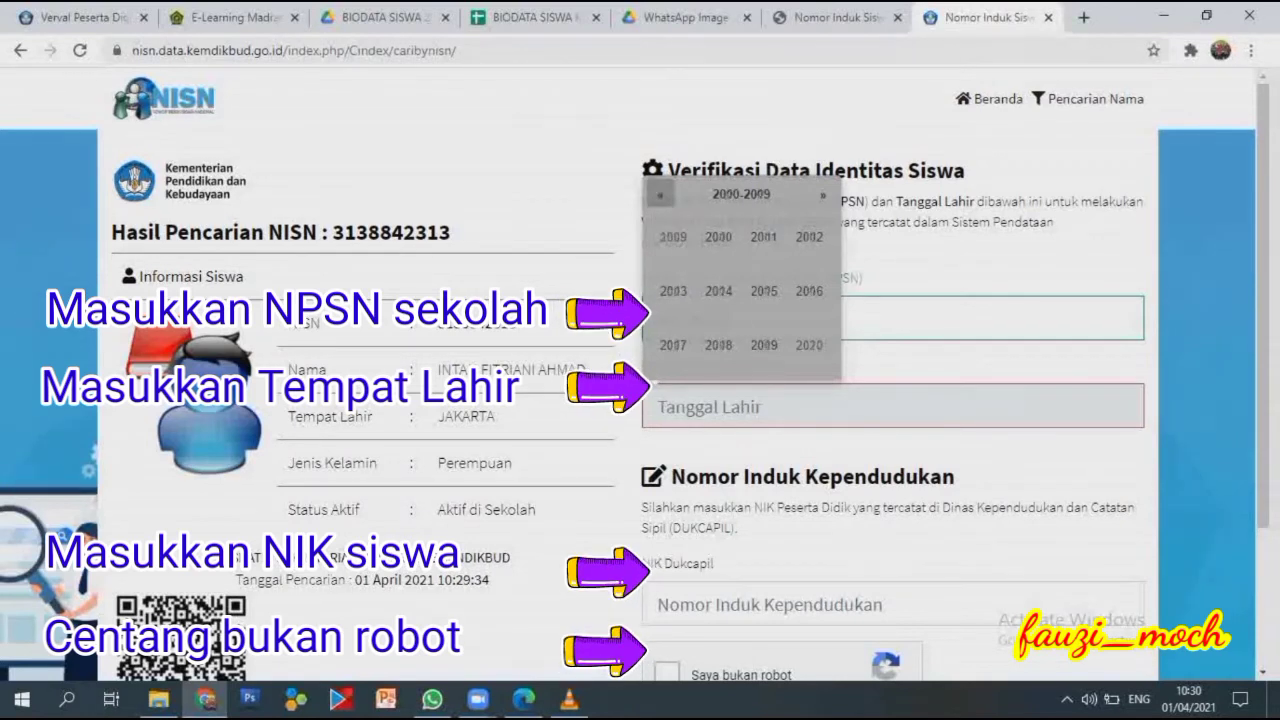
pyautogui.click(823, 194)
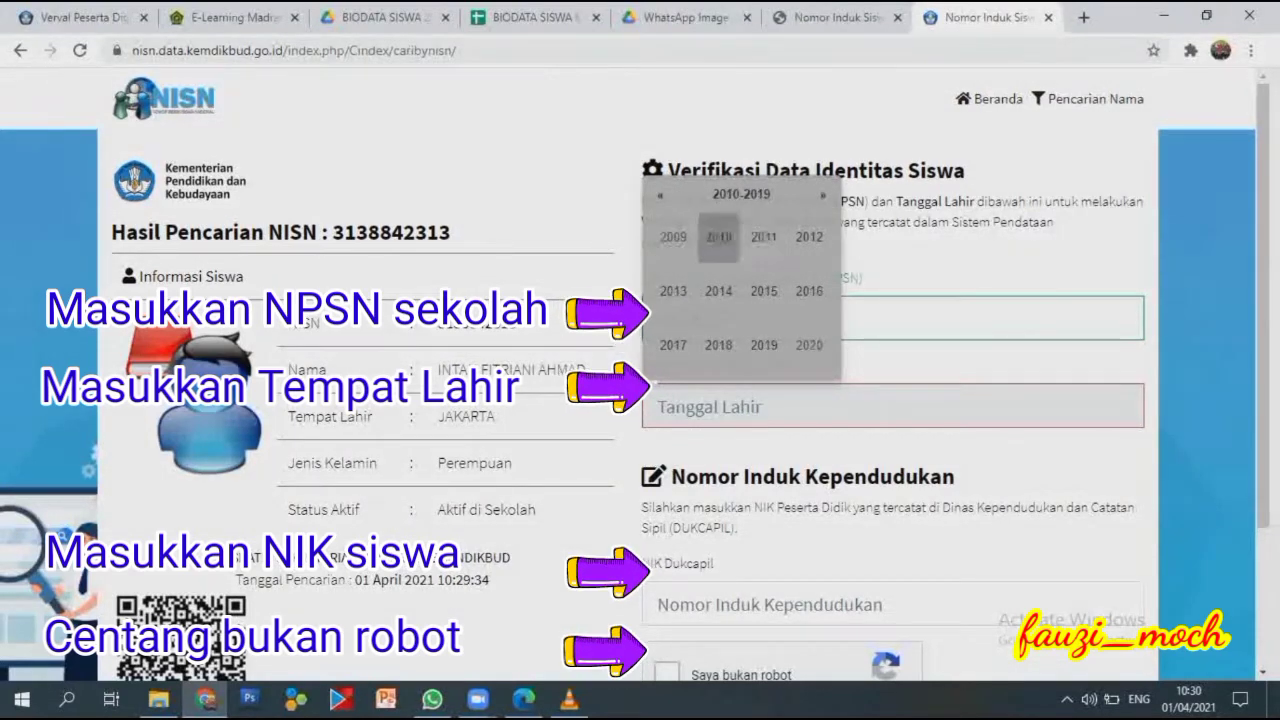
pyautogui.click(673, 291)
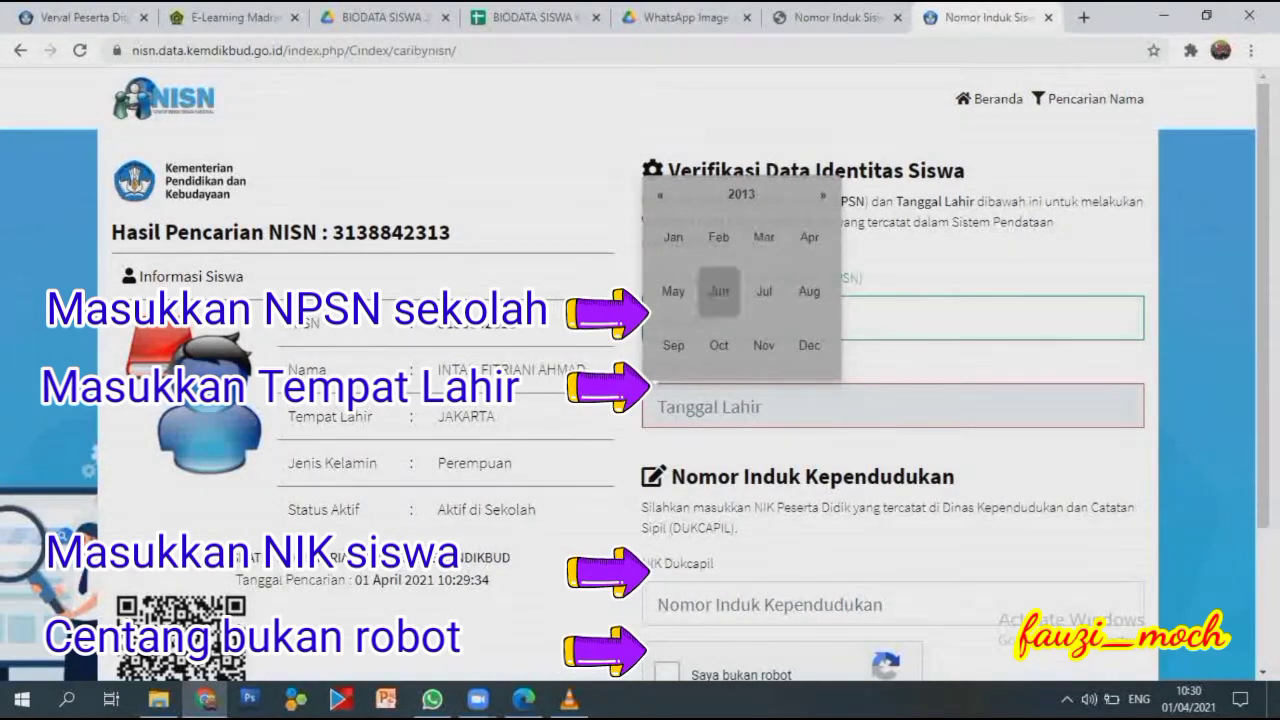
pyautogui.click(673, 291)
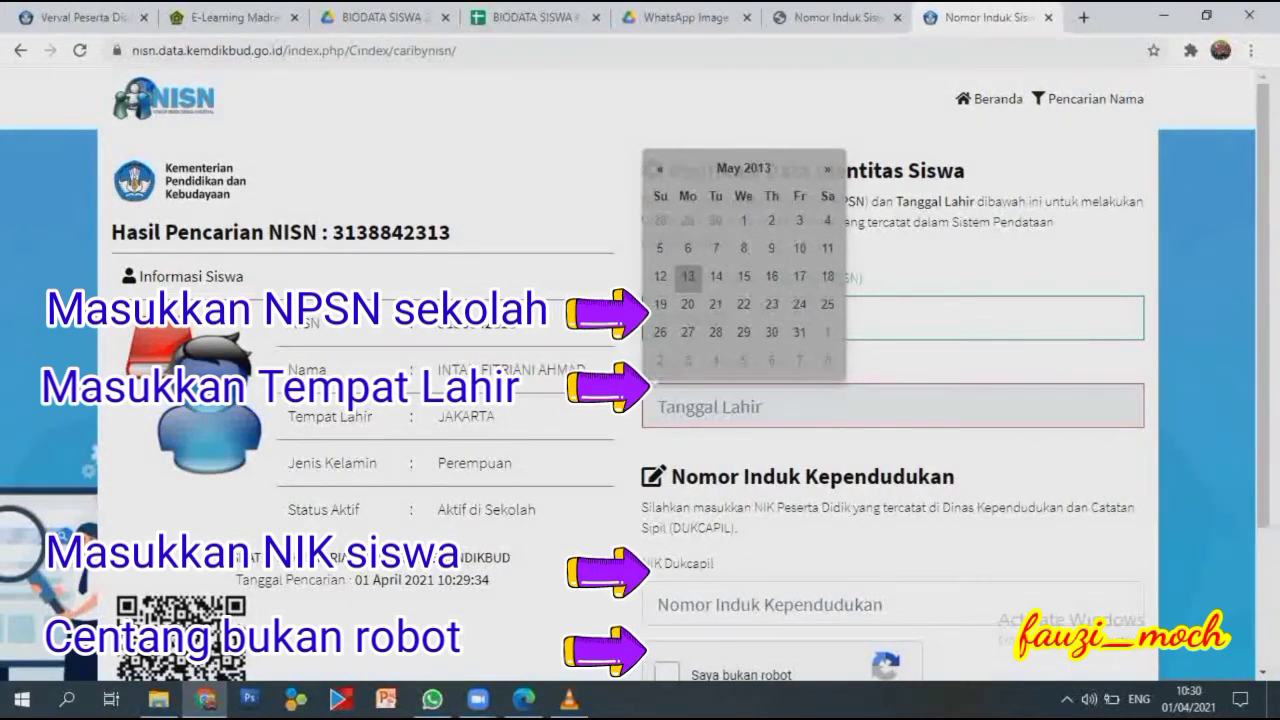
pyautogui.click(771, 332)
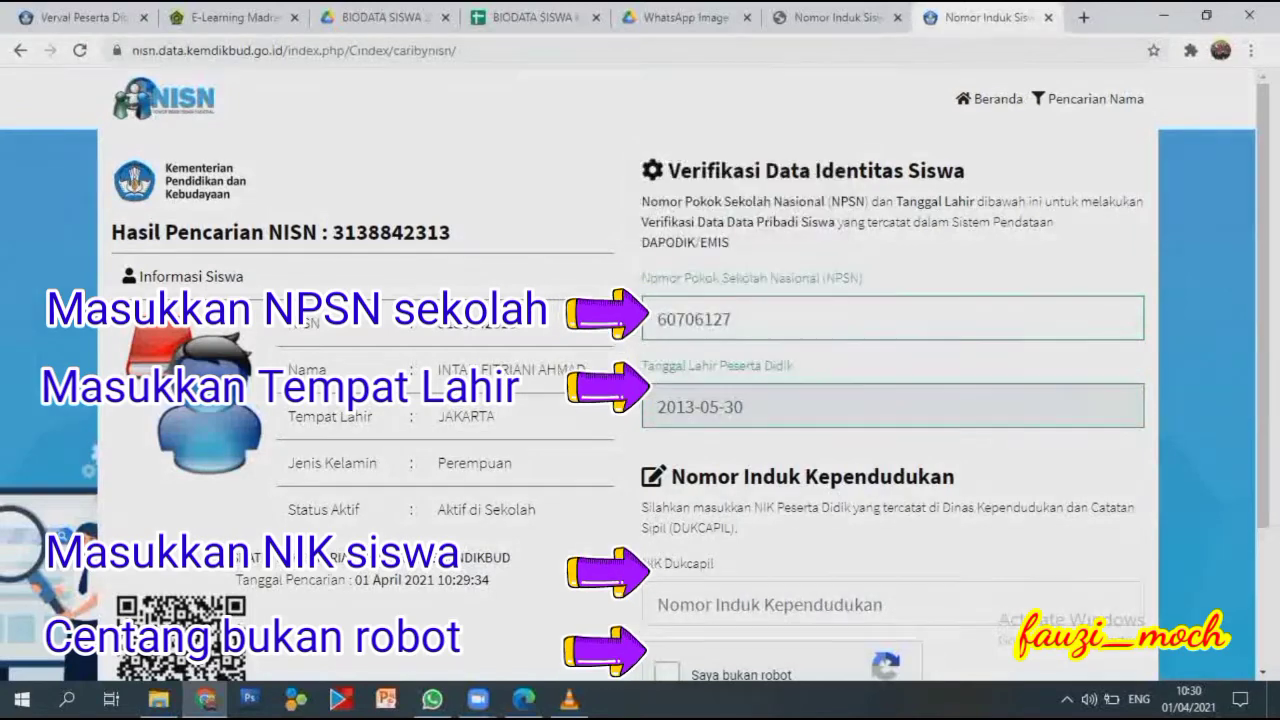
# Type the student's NIK into the NIK Dukcapil field.
pyautogui.scroll(-2, 640, 375)
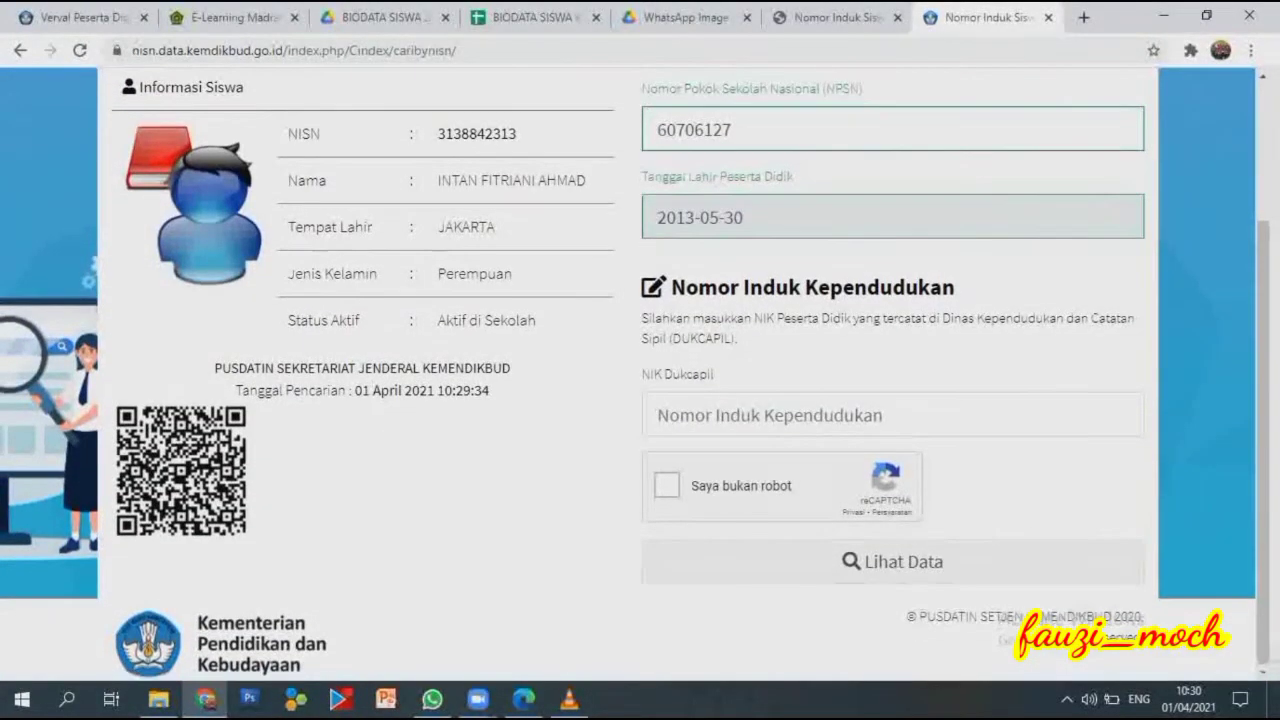
pyautogui.click(760, 415)
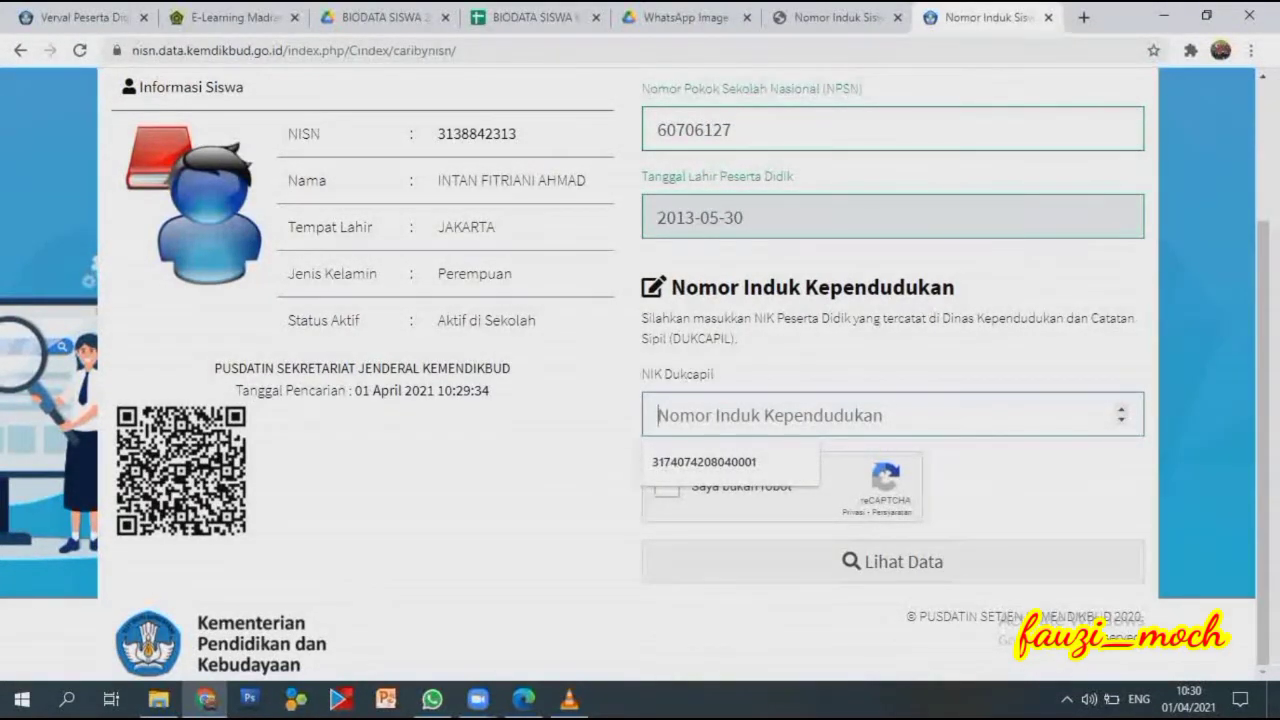
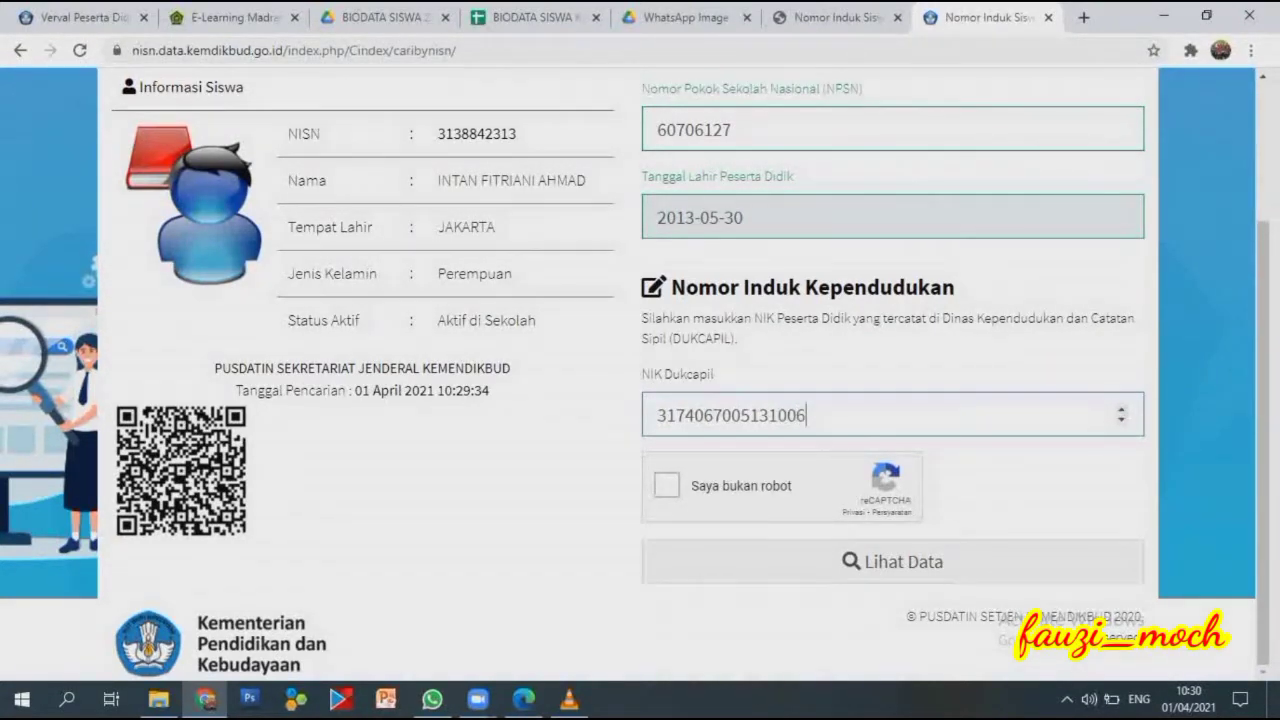
# Pass the 'Saya bukan robot' check and submit with Lihat Data.
pyautogui.scroll(1, 640, 373)
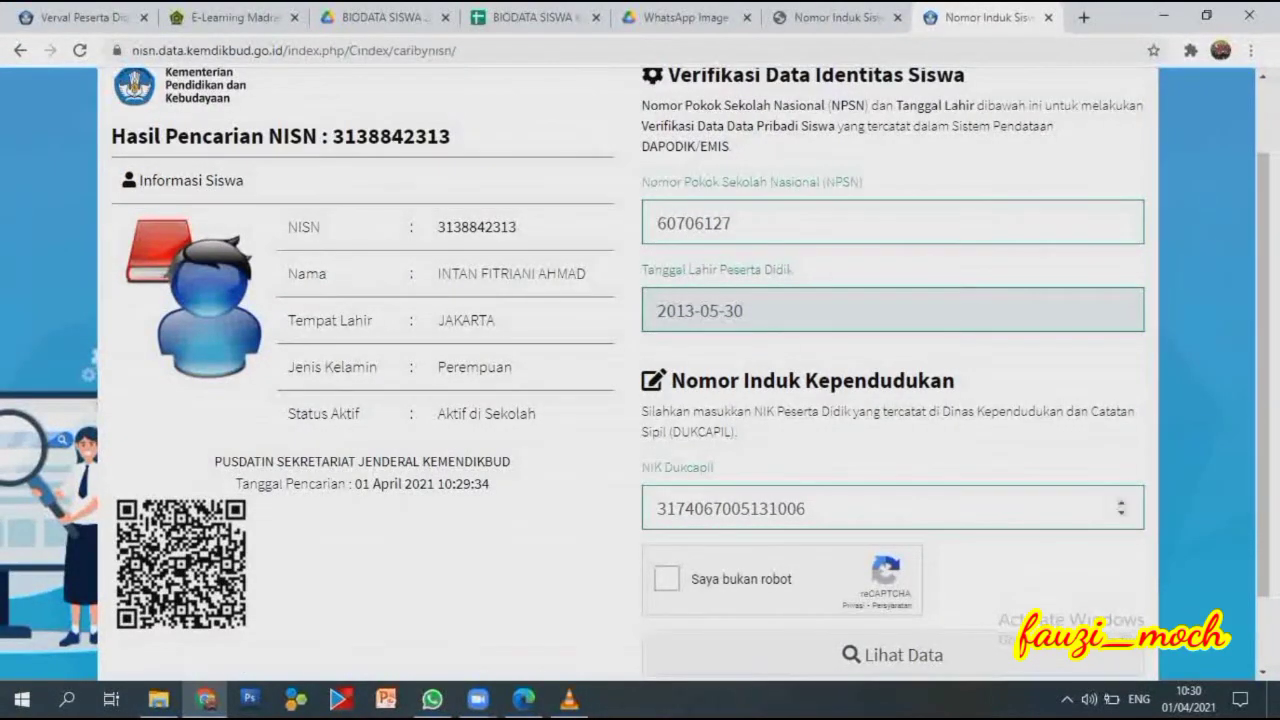
pyautogui.scroll(-1, 640, 373)
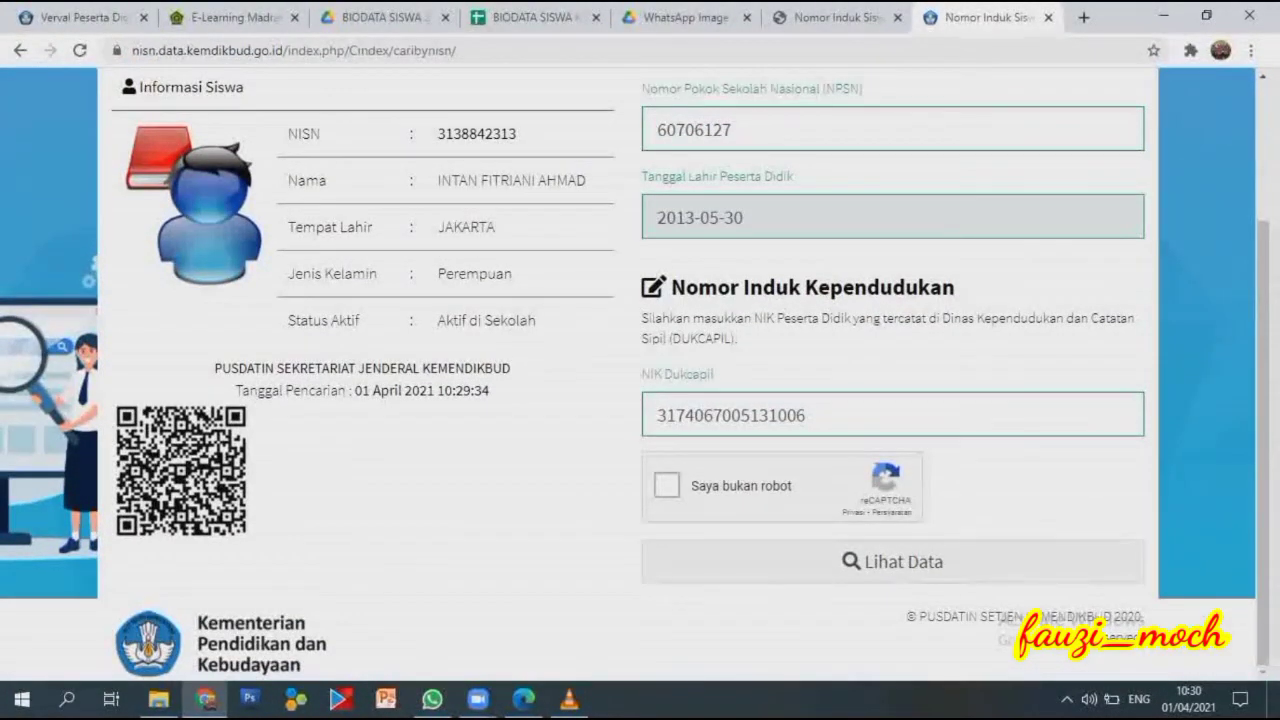
pyautogui.click(666, 485)
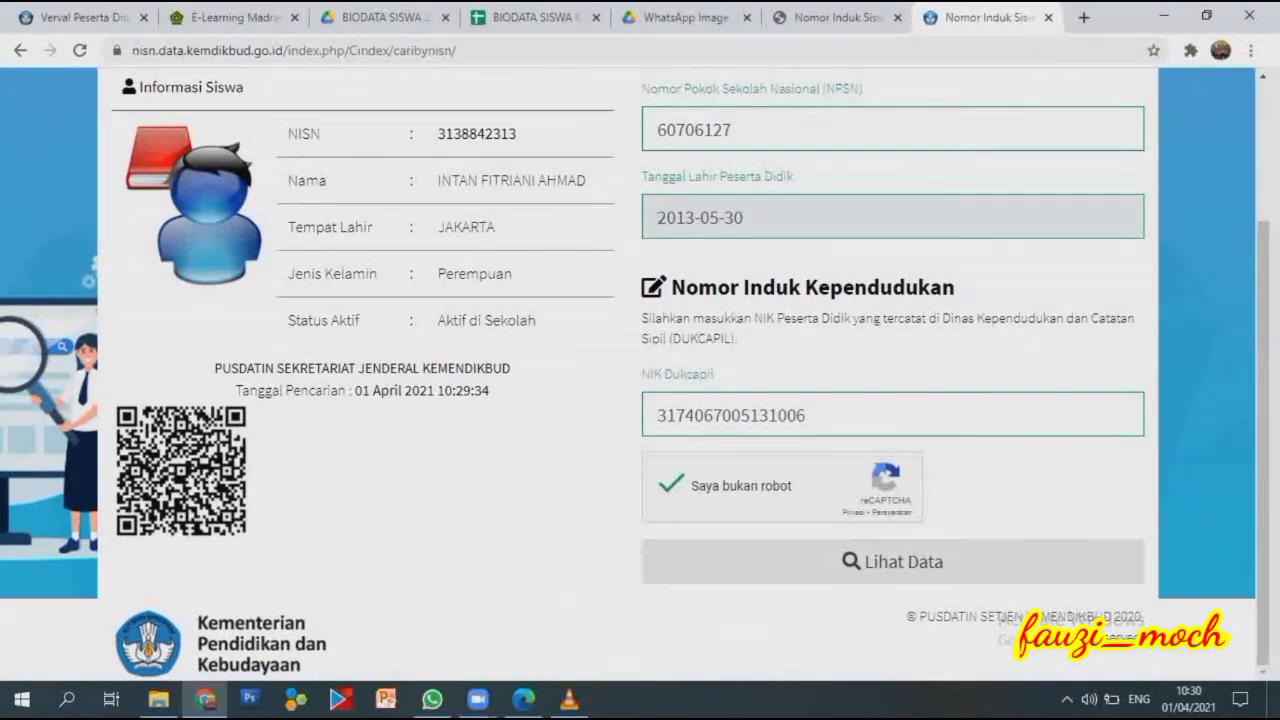
pyautogui.scroll(1, 640, 373)
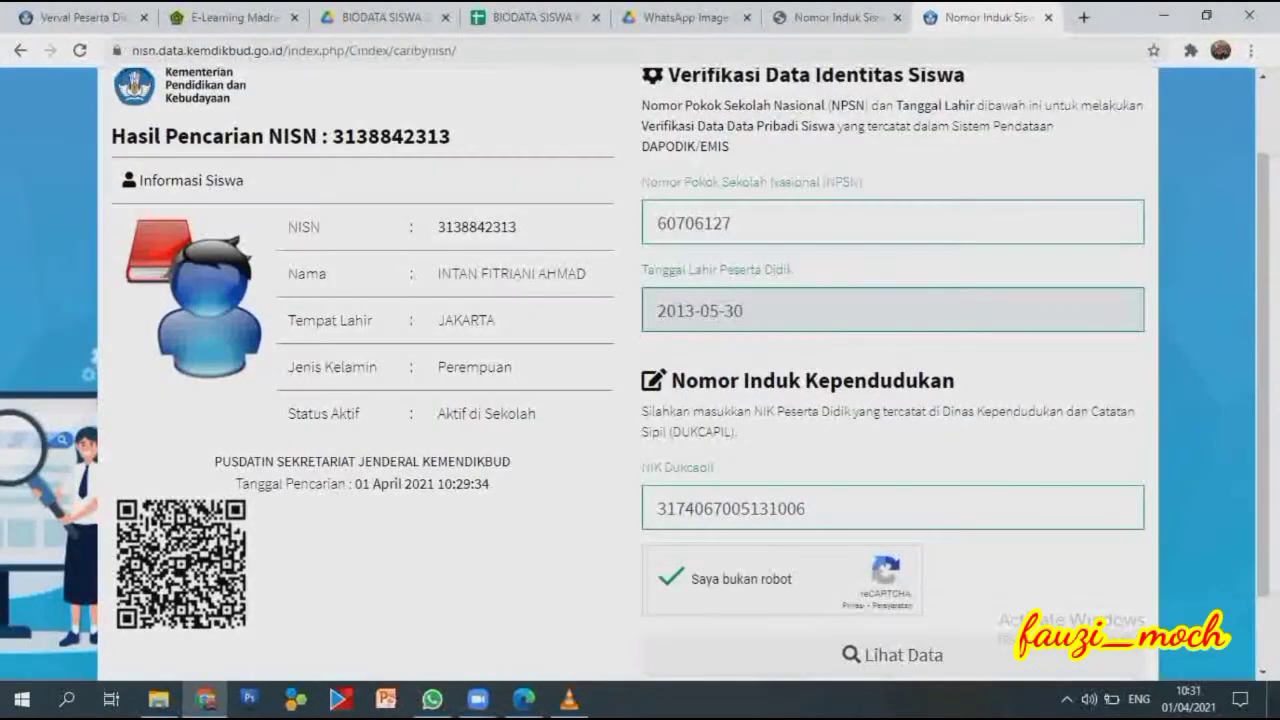
pyautogui.scroll(-1, 640, 373)
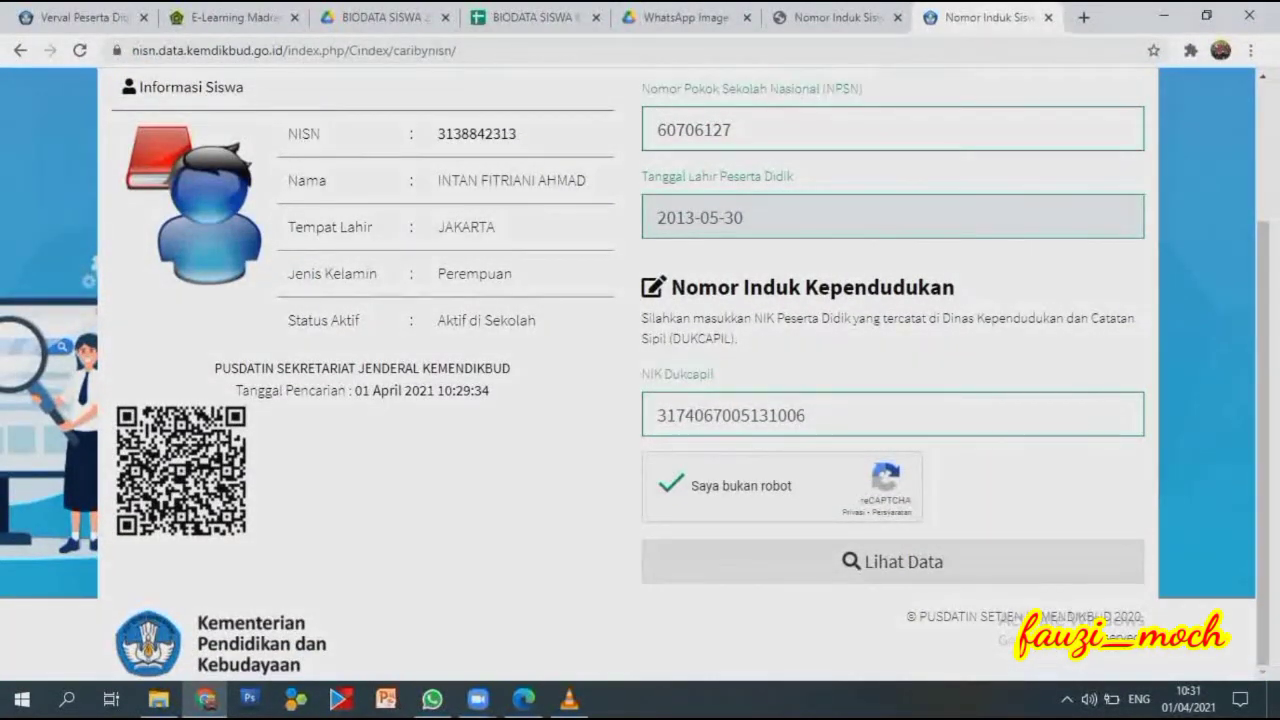
pyautogui.click(893, 561)
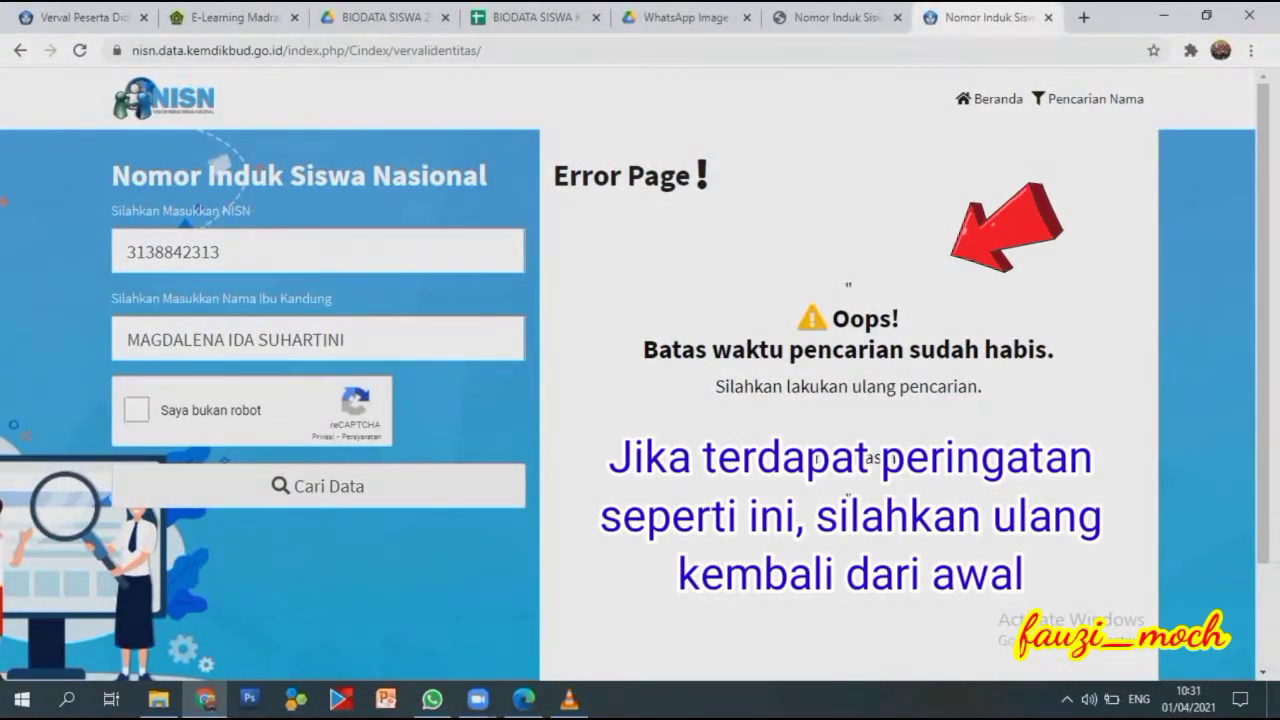
# Tick 'Saya bukan robot' again and repeat the Cari Data search.
pyautogui.click(137, 410)
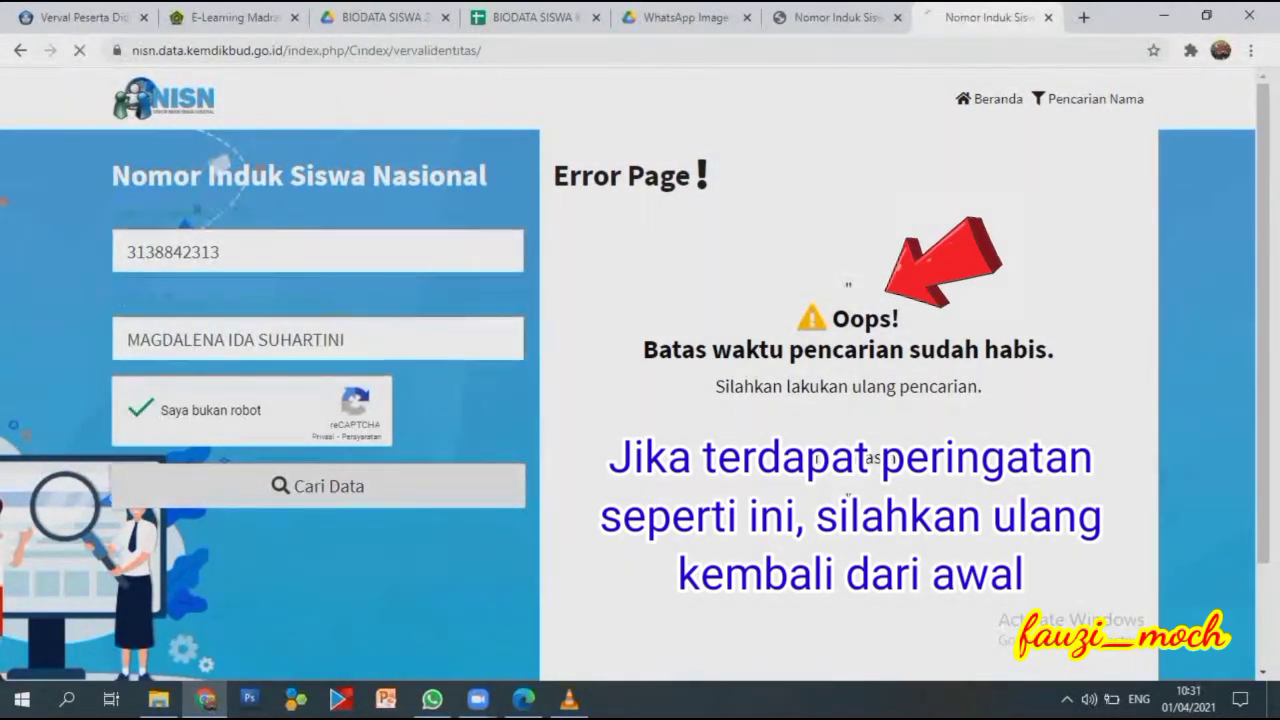
pyautogui.click(318, 485)
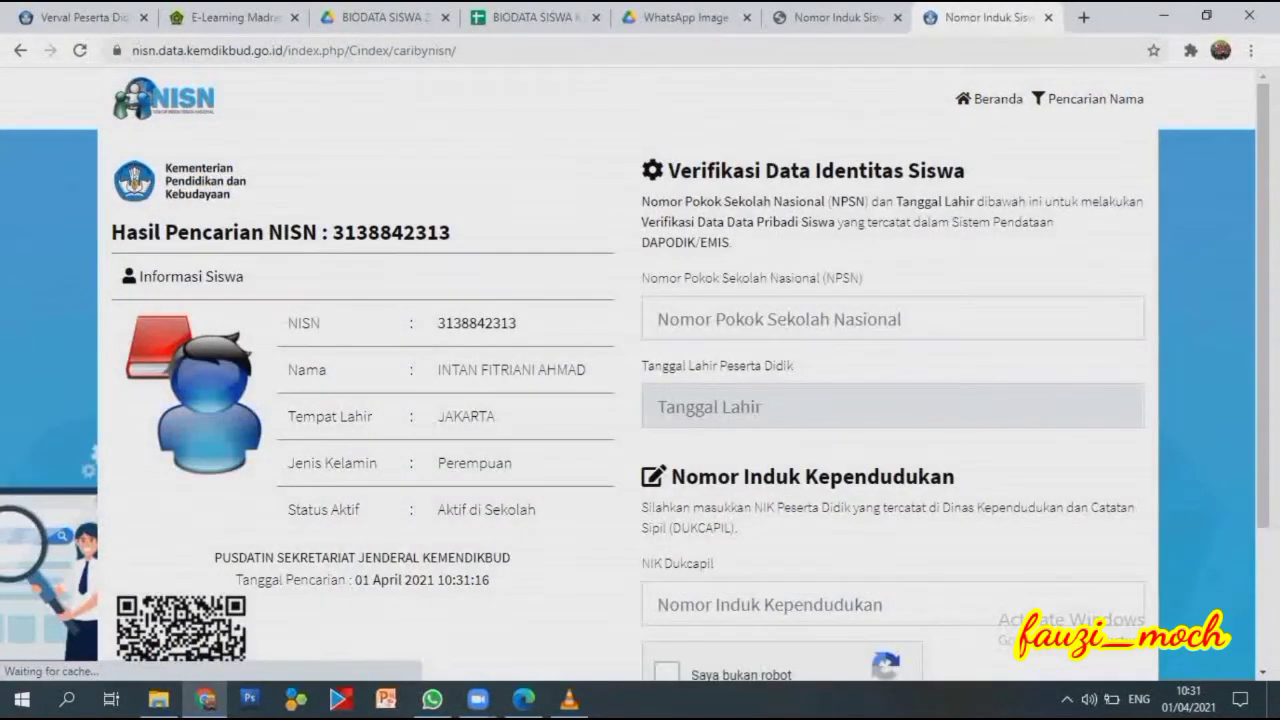
pyautogui.click(760, 320)
pyautogui.click(680, 366)
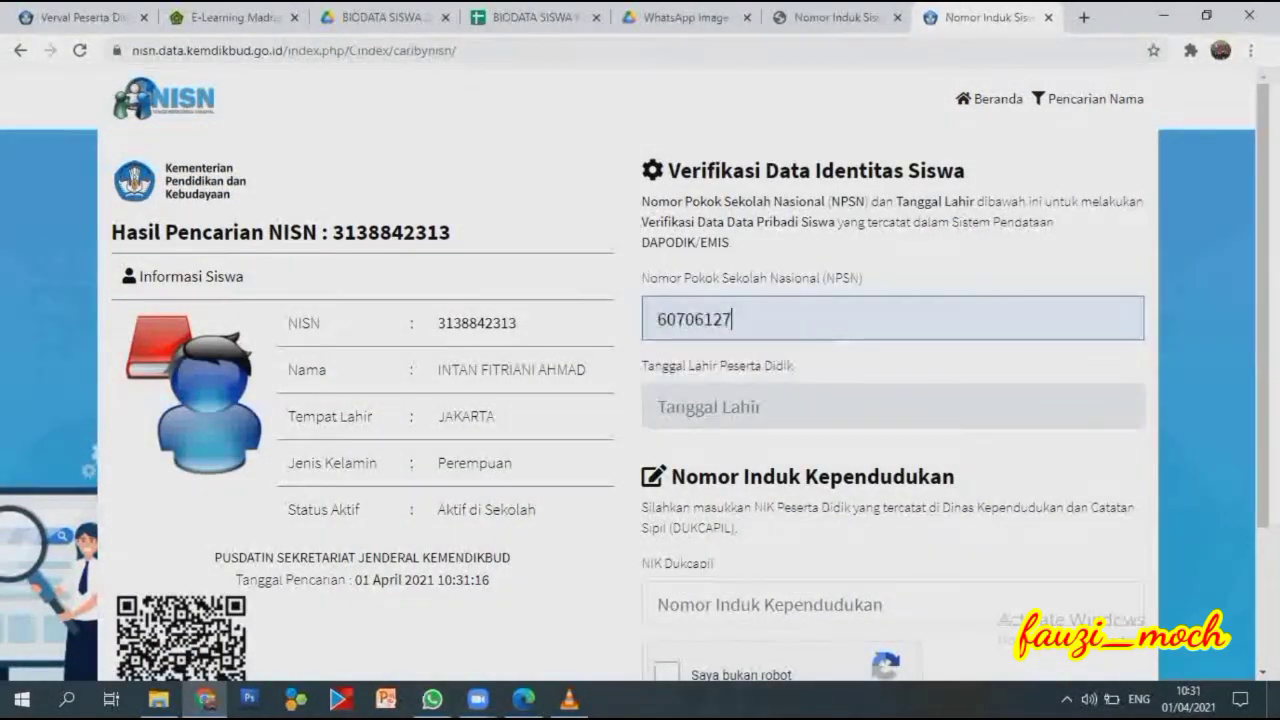
pyautogui.click(655, 387)
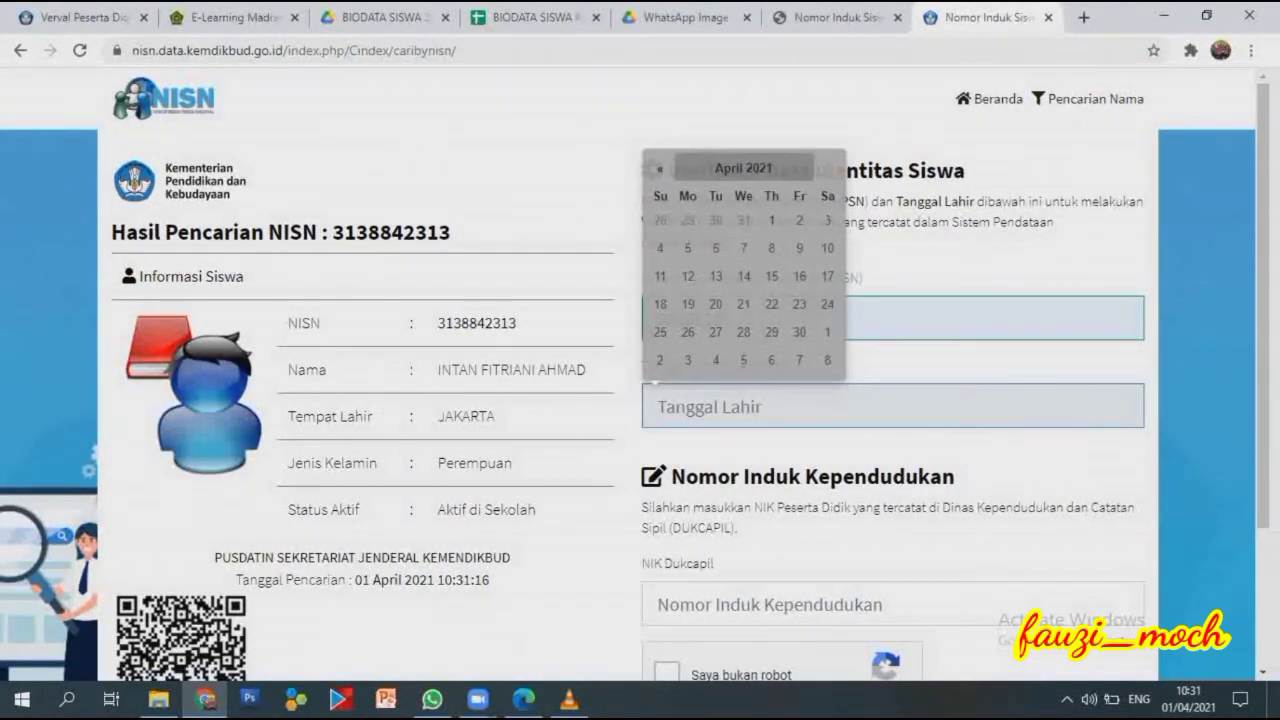
pyautogui.click(743, 167)
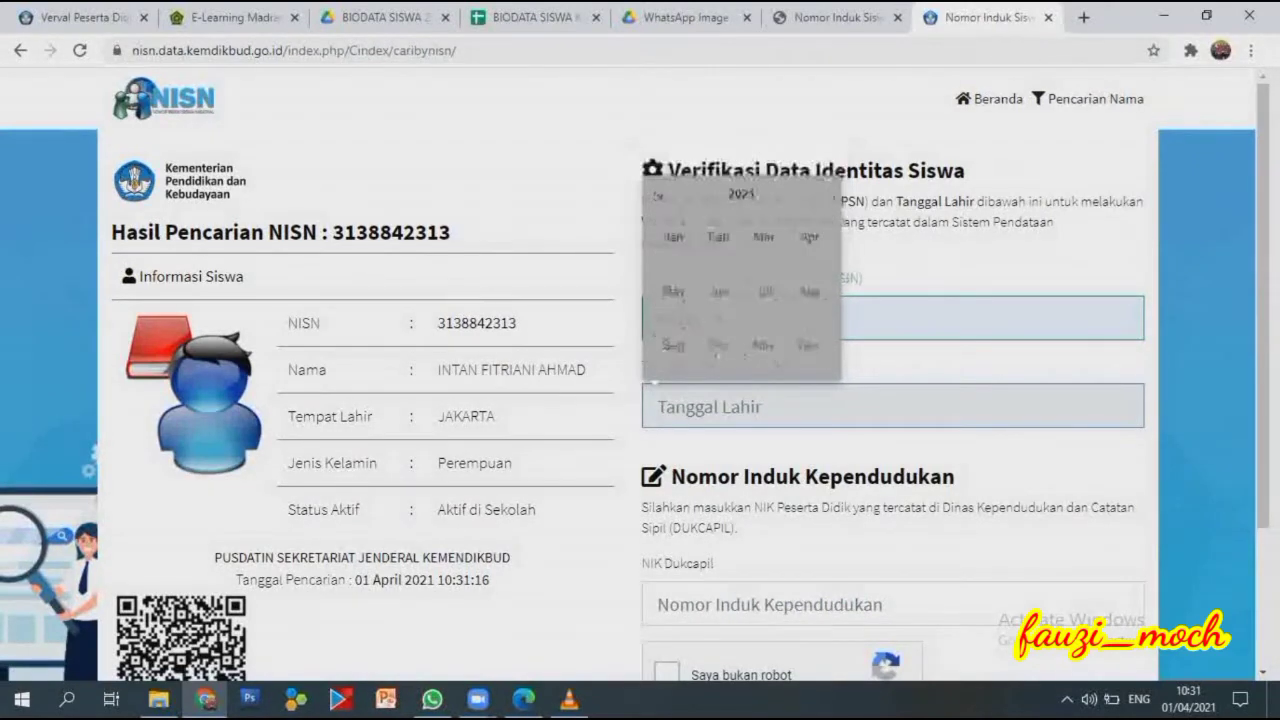
pyautogui.click(741, 194)
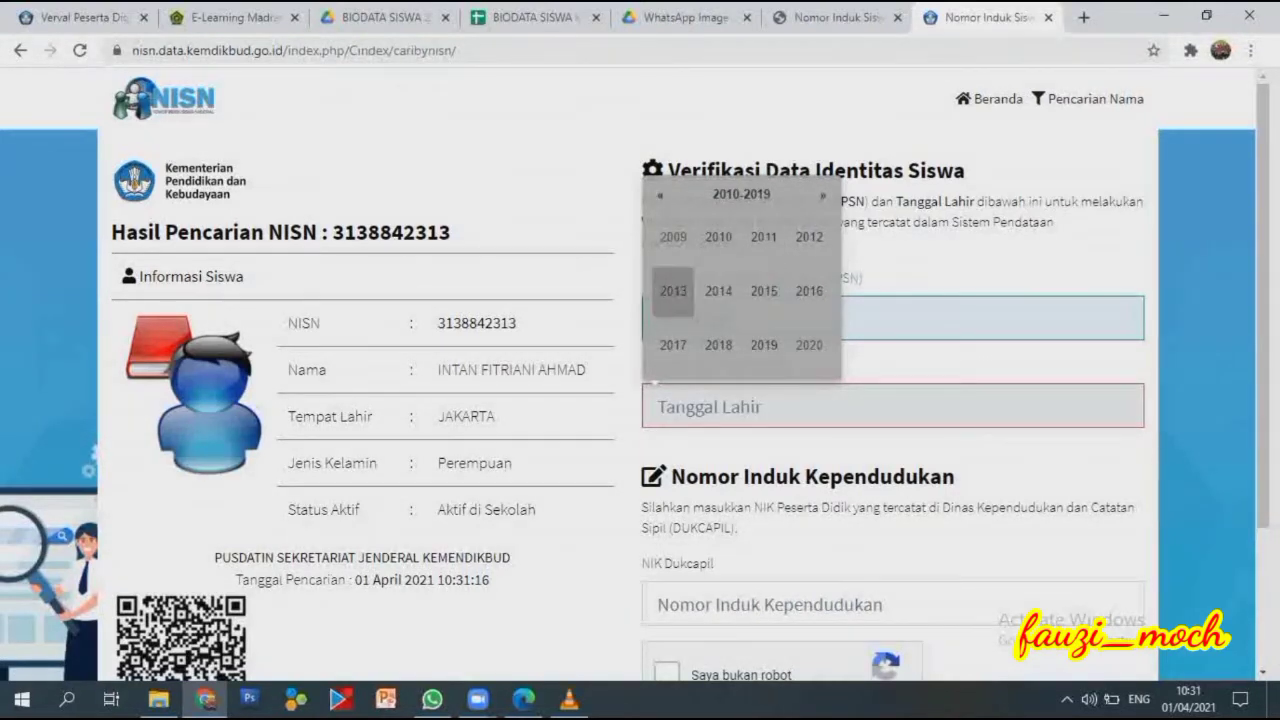
pyautogui.click(673, 290)
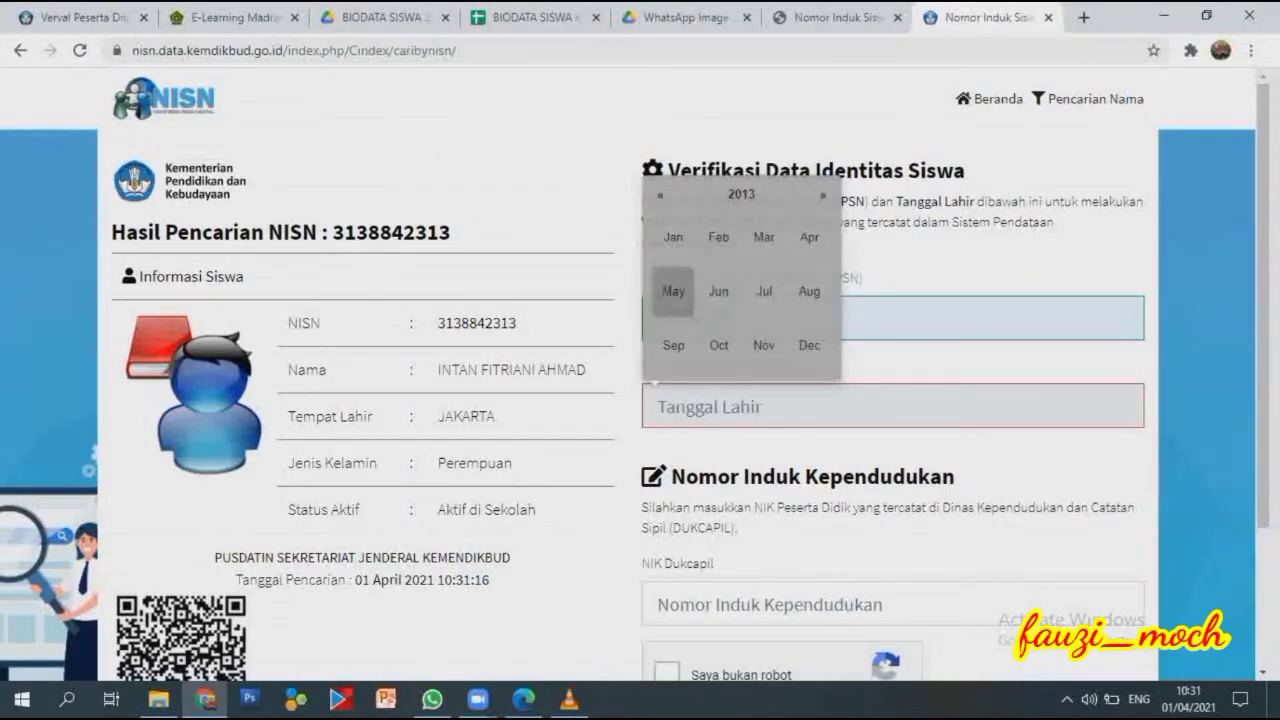
pyautogui.click(673, 291)
pyautogui.click(771, 332)
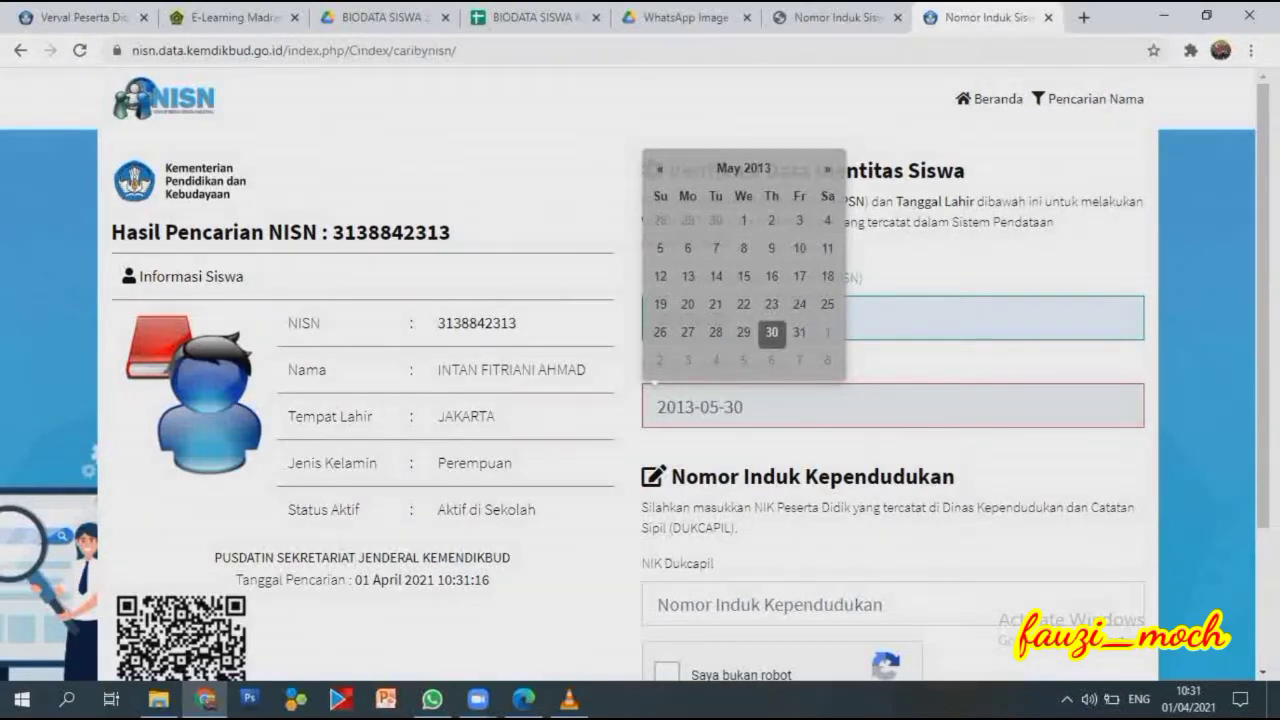
# Enter the student's 16-digit NIK, pass the robot check, and submit with Lihat Data.
pyautogui.scroll(-2, 640, 400)
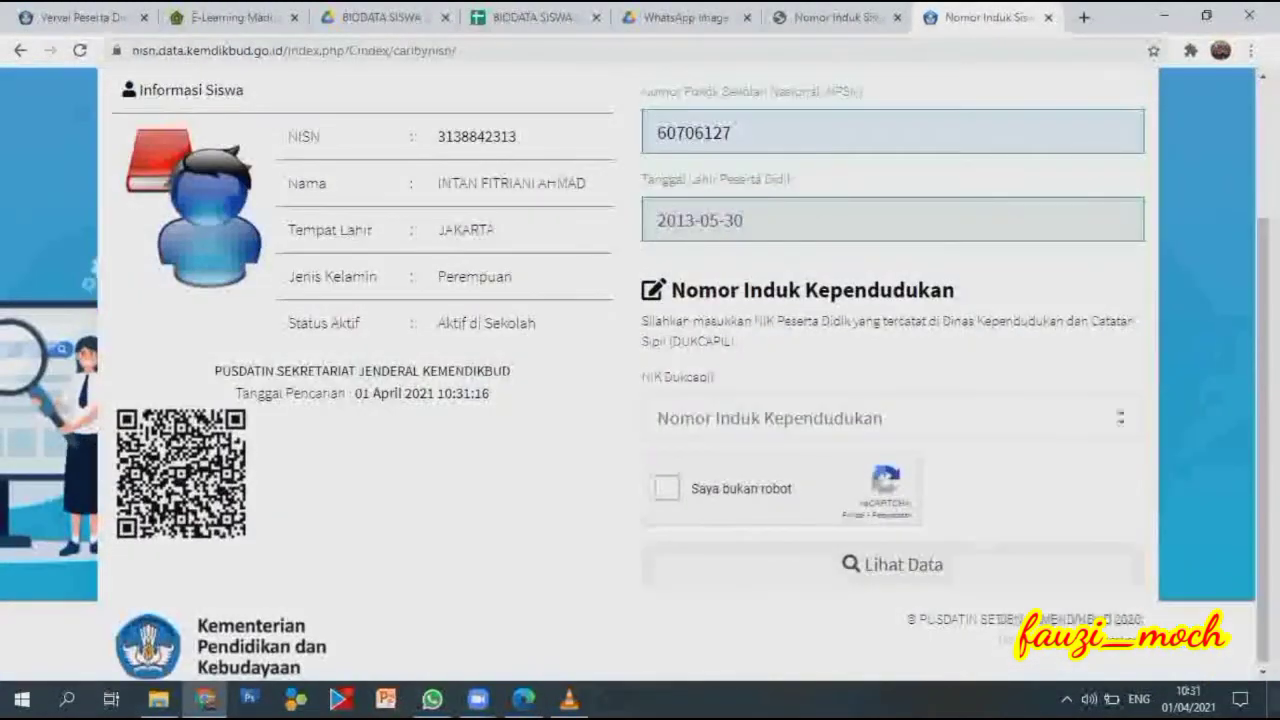
pyautogui.click(890, 418)
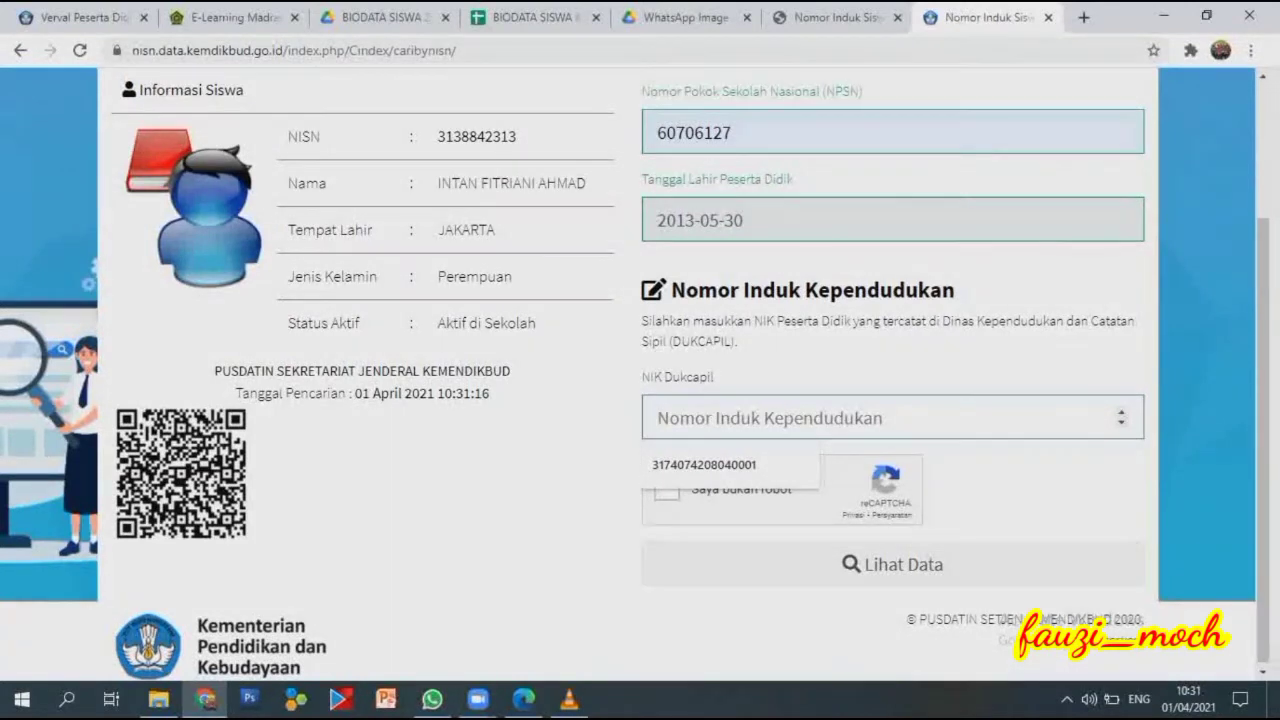
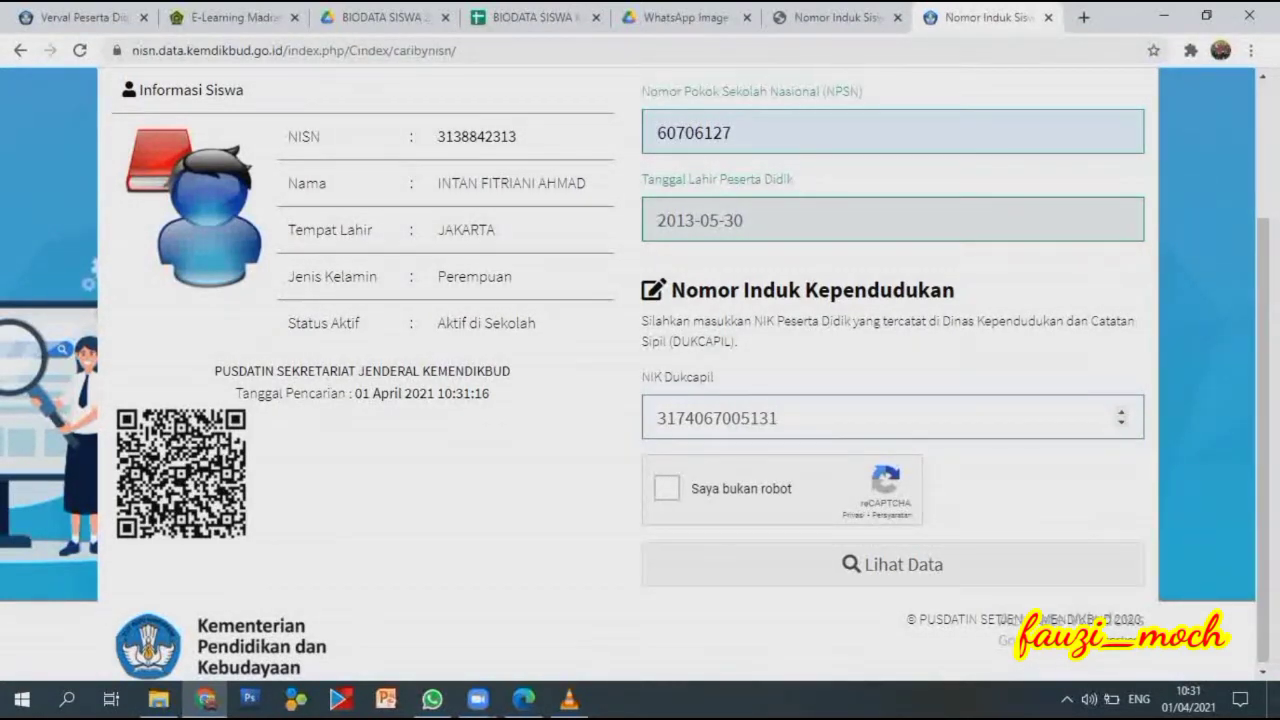
pyautogui.click(667, 488)
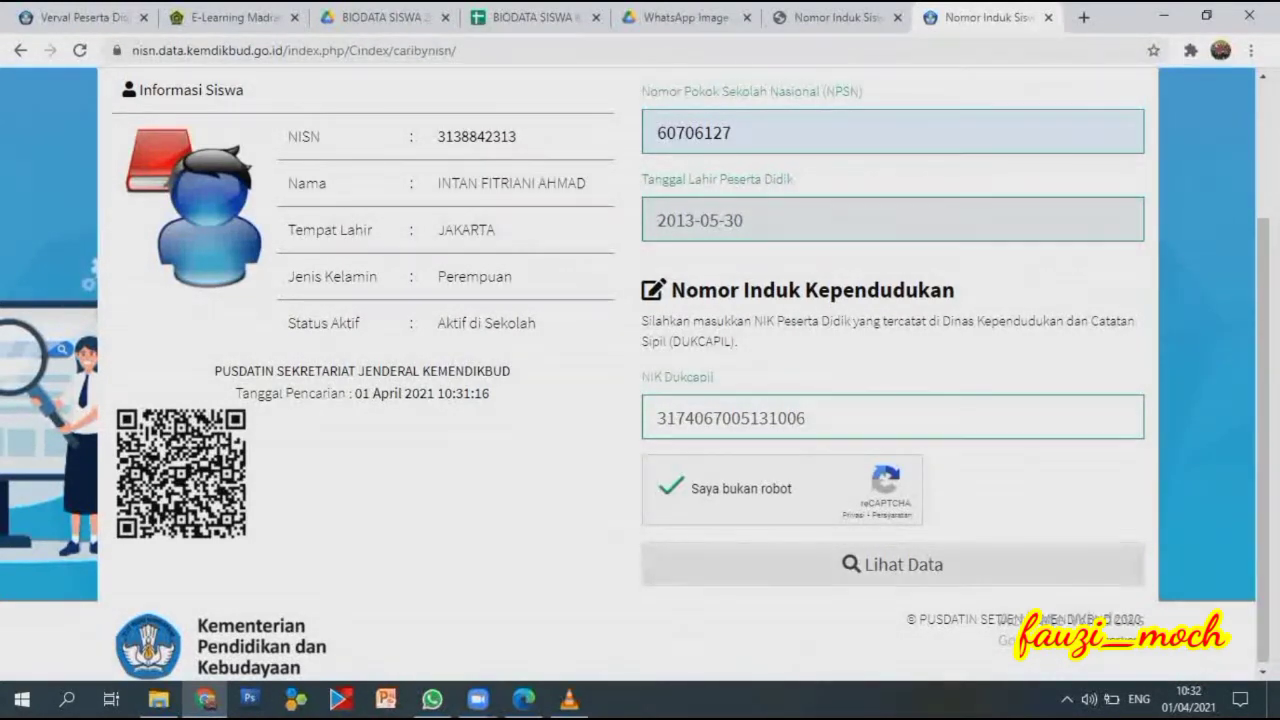
pyautogui.click(893, 564)
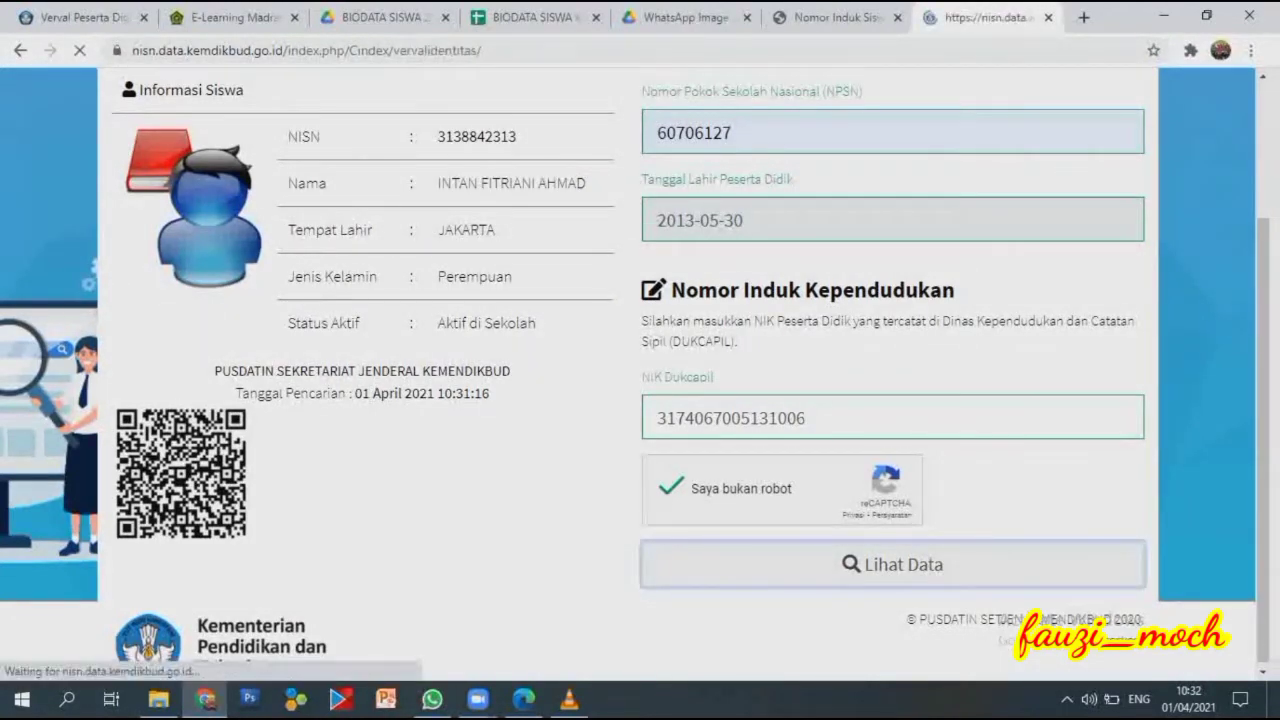
# Type the mother's NIK from the Kartu Keluarga into the NIK Ibu Kandung field.
pyautogui.scroll(-1, 628, 288)
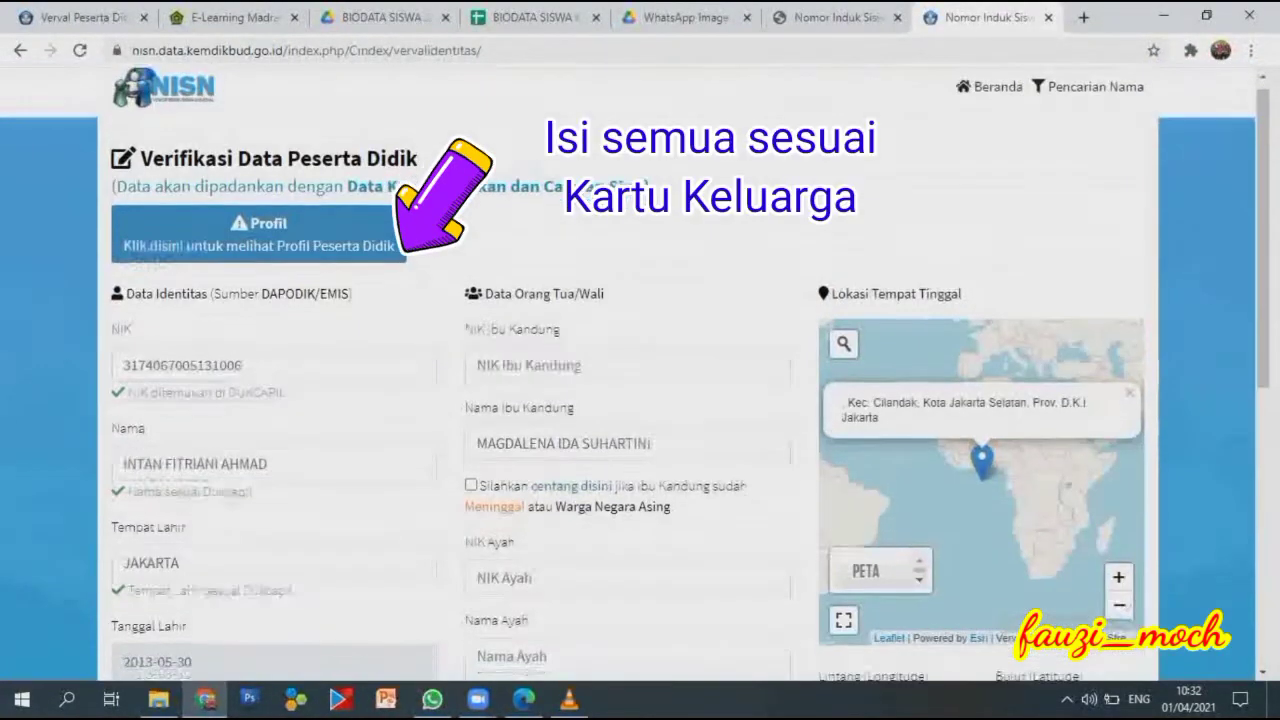
pyautogui.scroll(1, 588, 197)
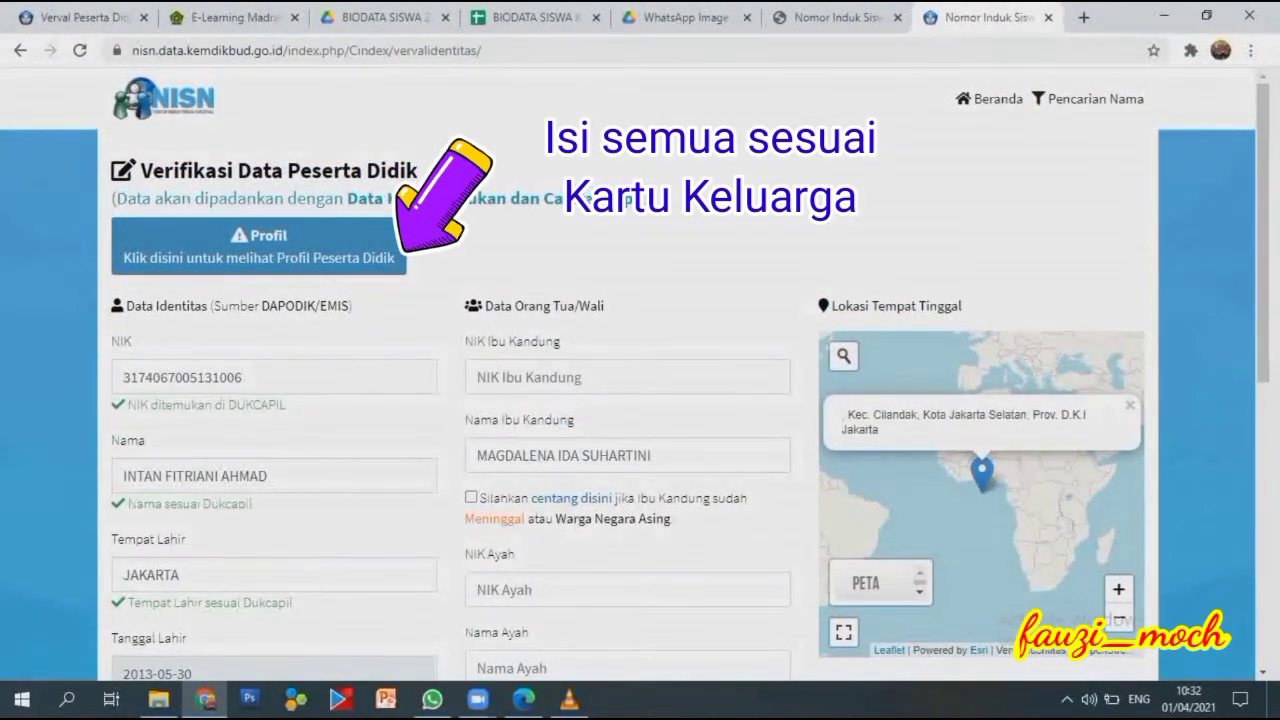
pyautogui.scroll(-2, 588, 197)
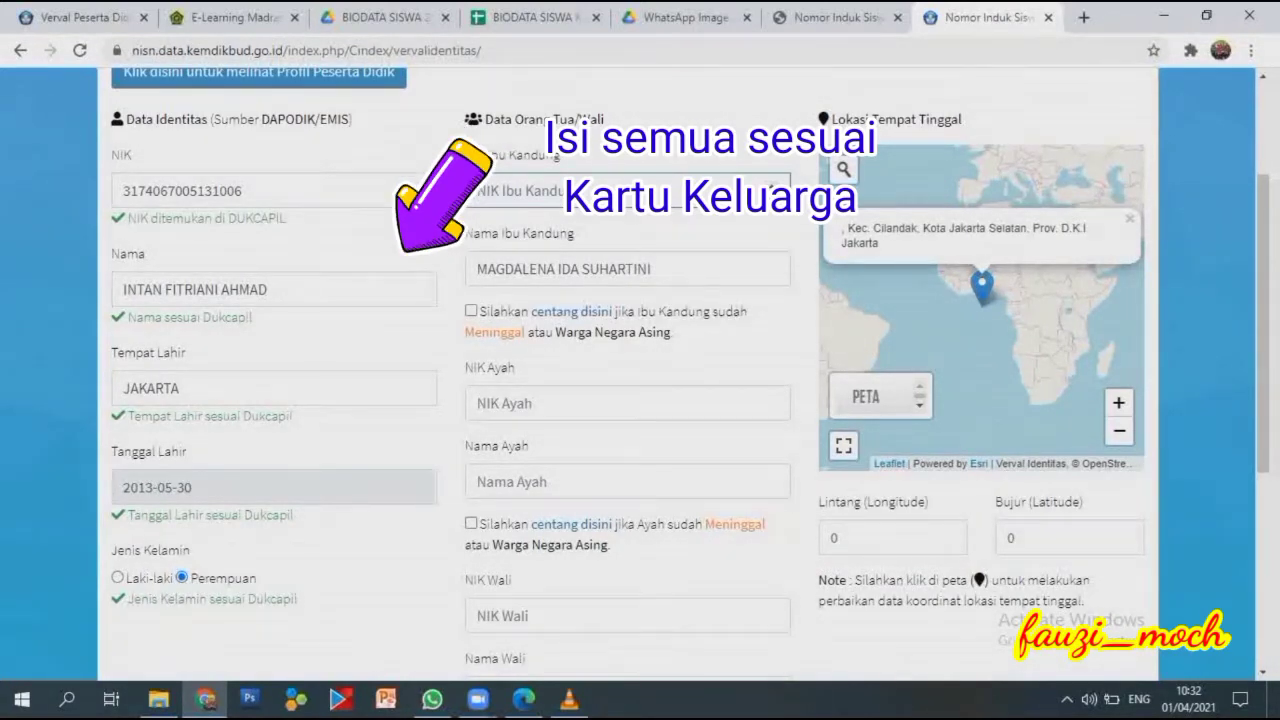
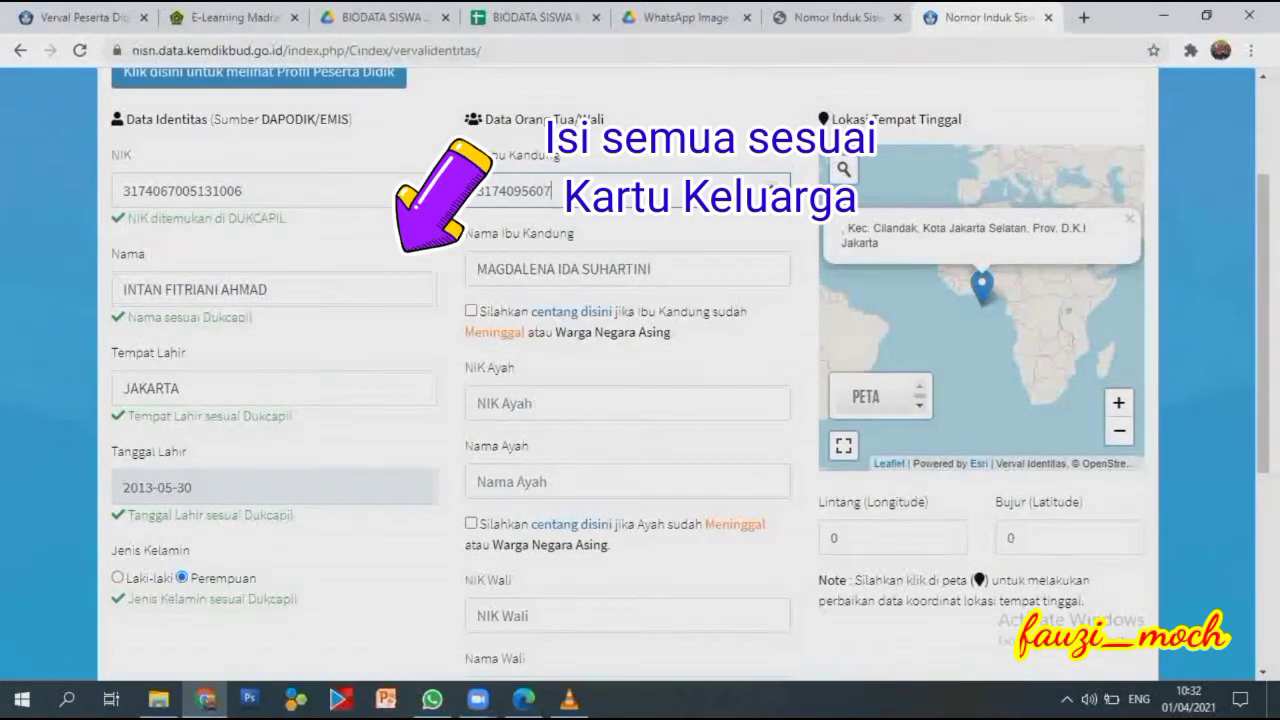
# Enter the father's NIK in the NIK Ayah field.
pyautogui.click(478, 403)
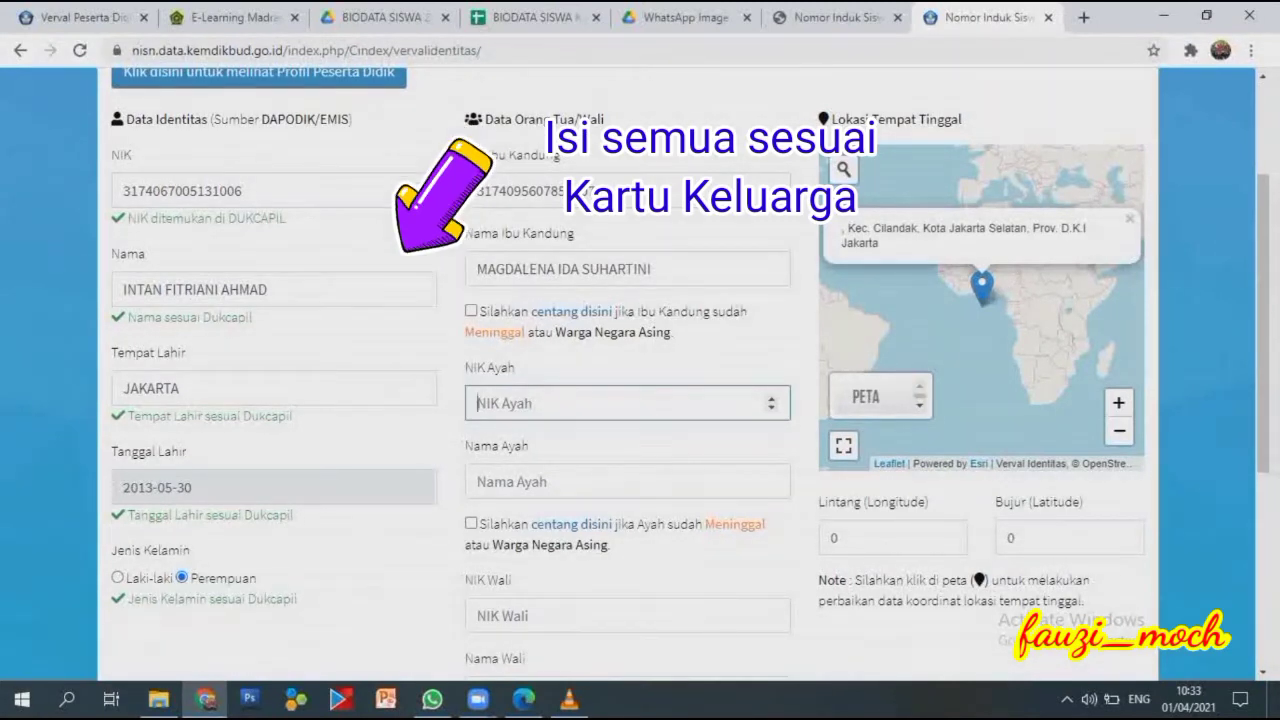
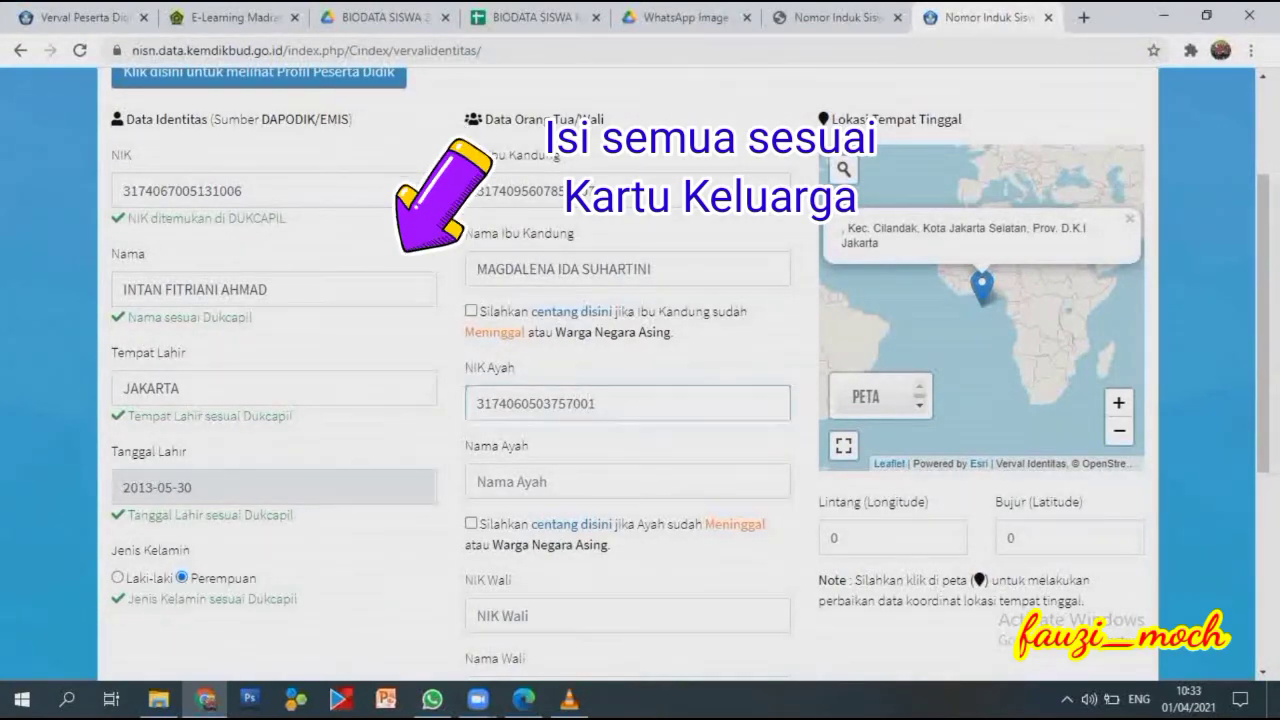
# Type the father's name into Nama Ayah and review the form.
pyautogui.scroll(-1, 640, 380)
pyautogui.click(600, 388)
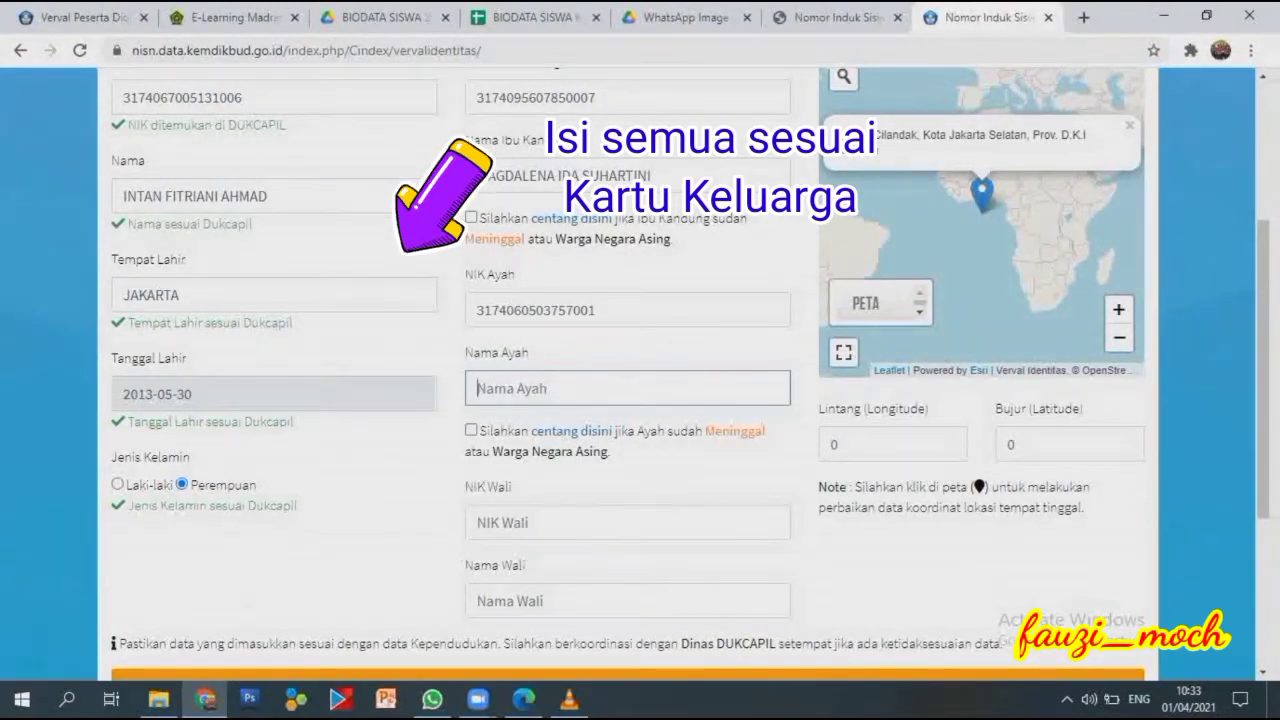
pyautogui.write('AHMAD')
pyautogui.press('Tab')
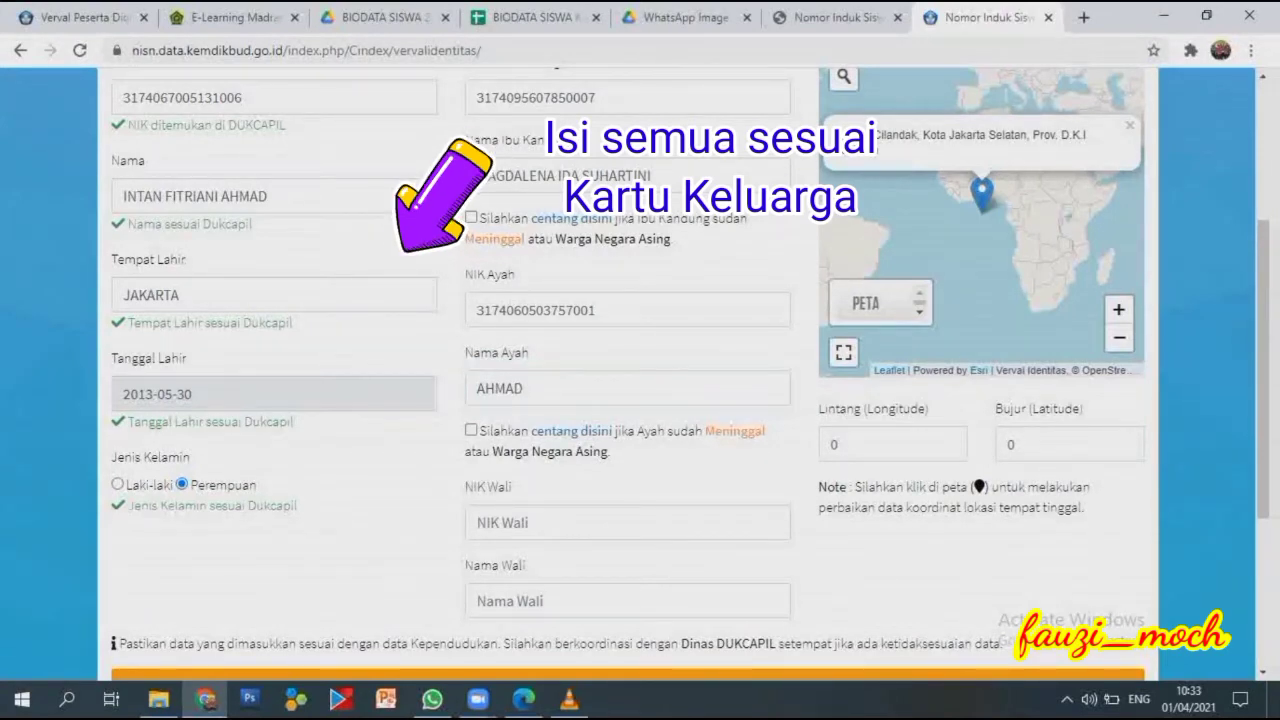
pyautogui.scroll(-1, 640, 380)
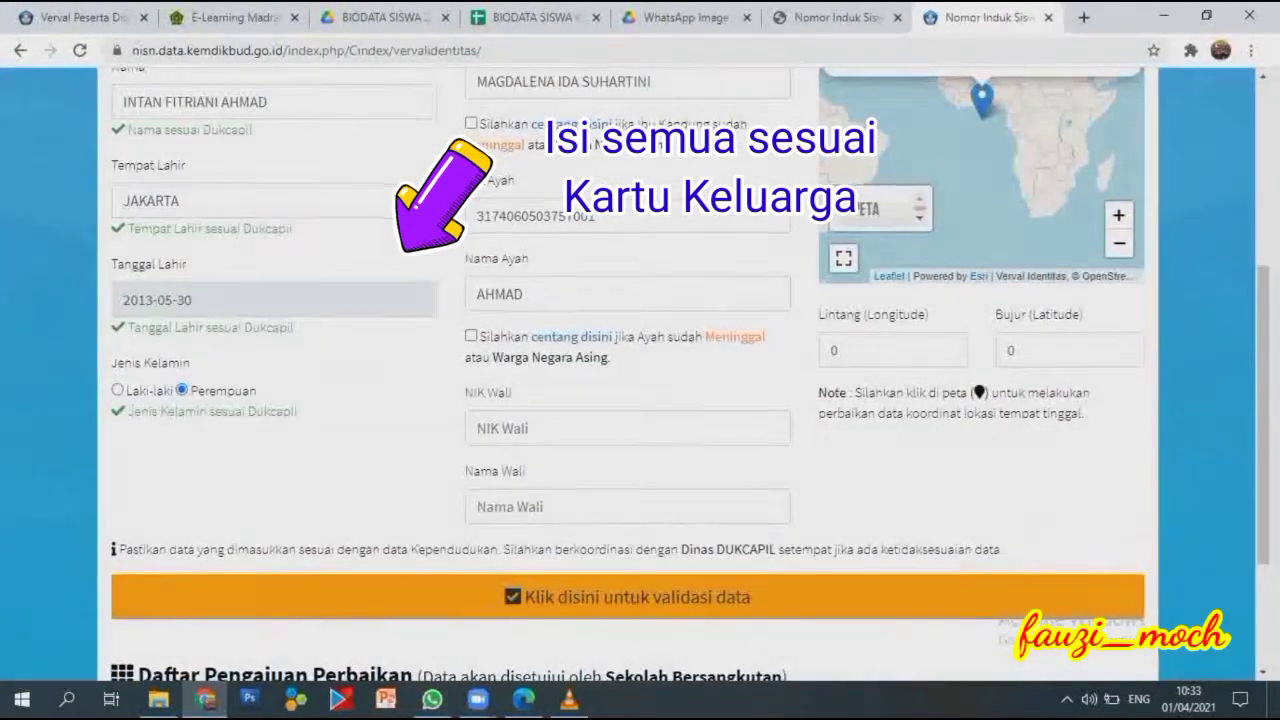
pyautogui.scroll(-1, 640, 380)
pyautogui.scroll(1, 640, 380)
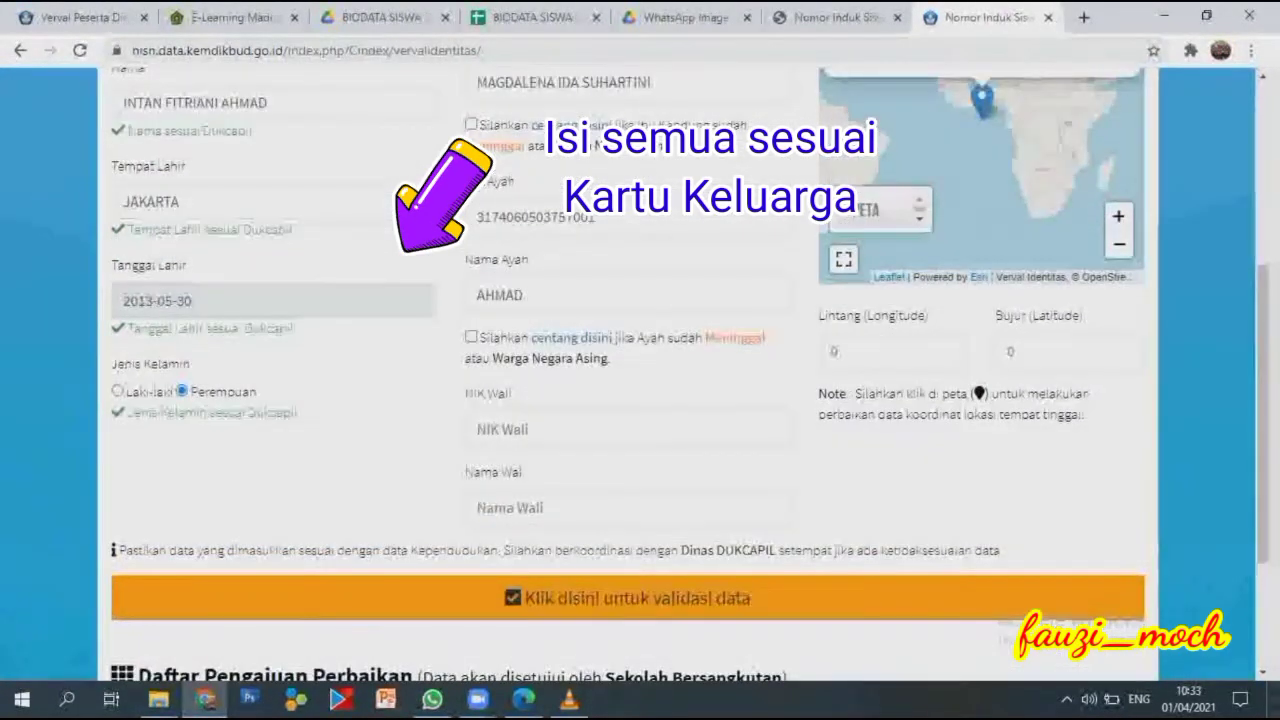
pyautogui.scroll(-1, 640, 380)
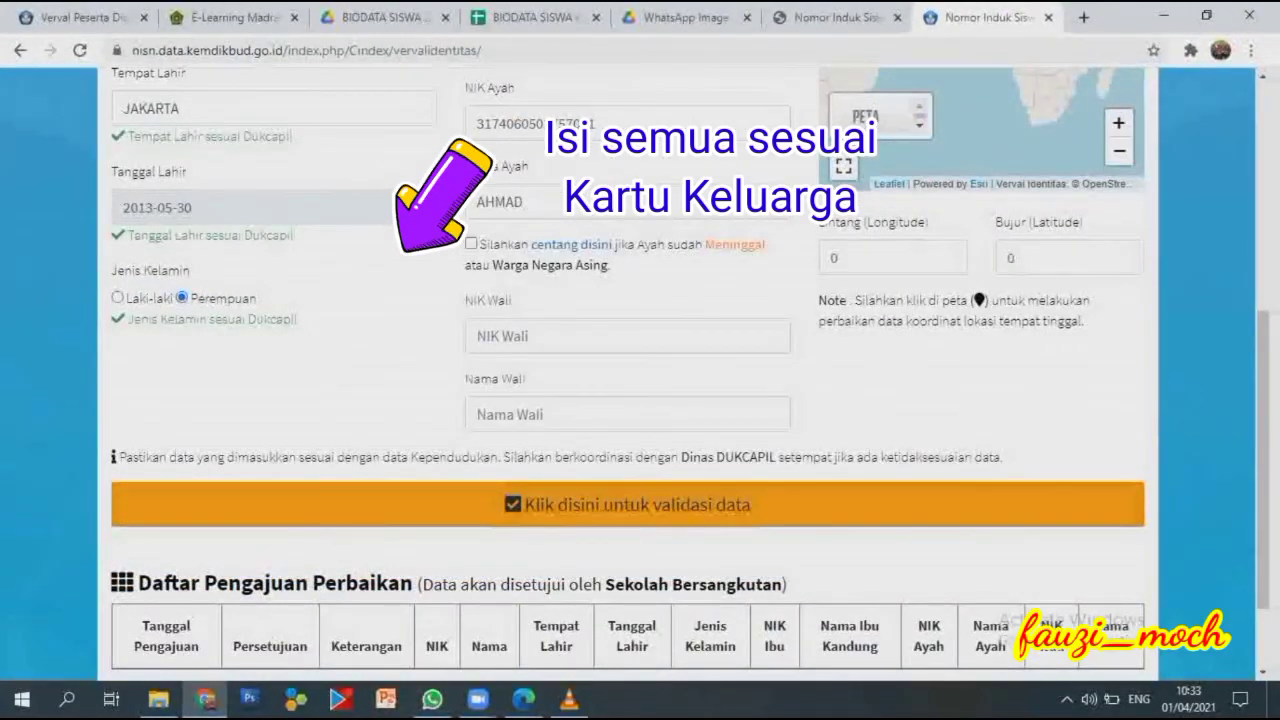
pyautogui.scroll(4, 640, 380)
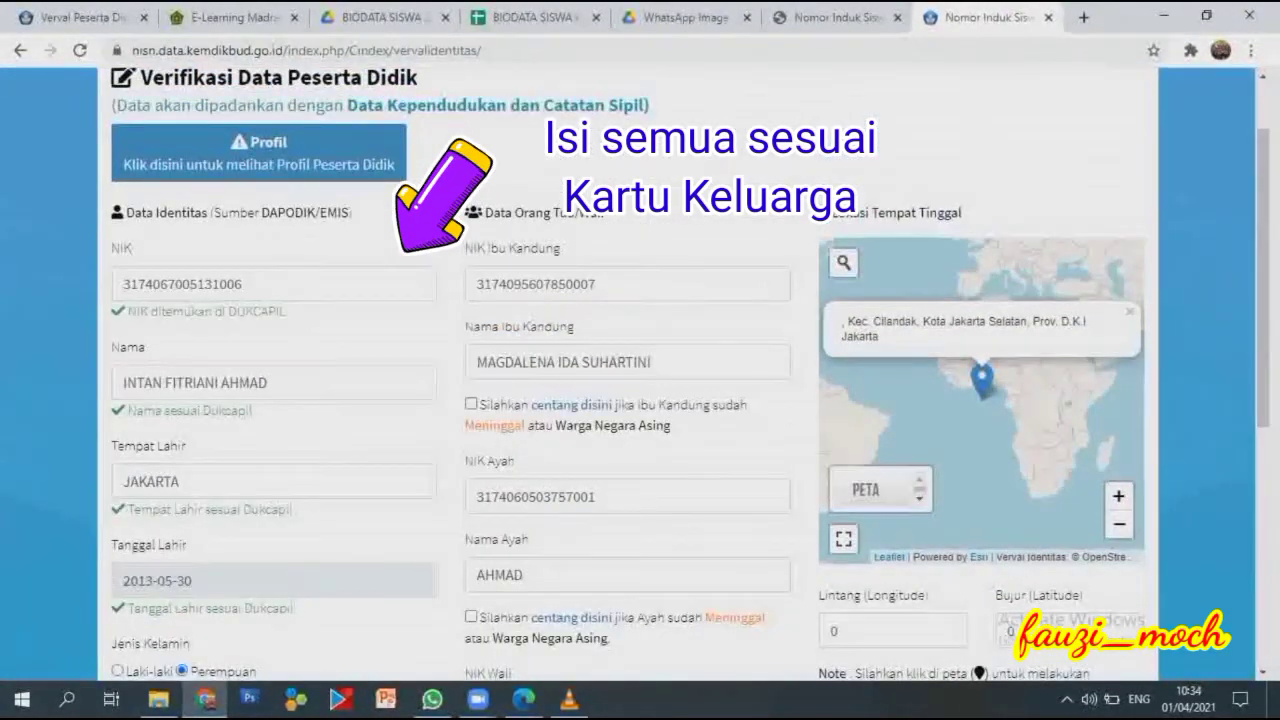
pyautogui.scroll(-3, 640, 380)
pyautogui.scroll(-1, 640, 380)
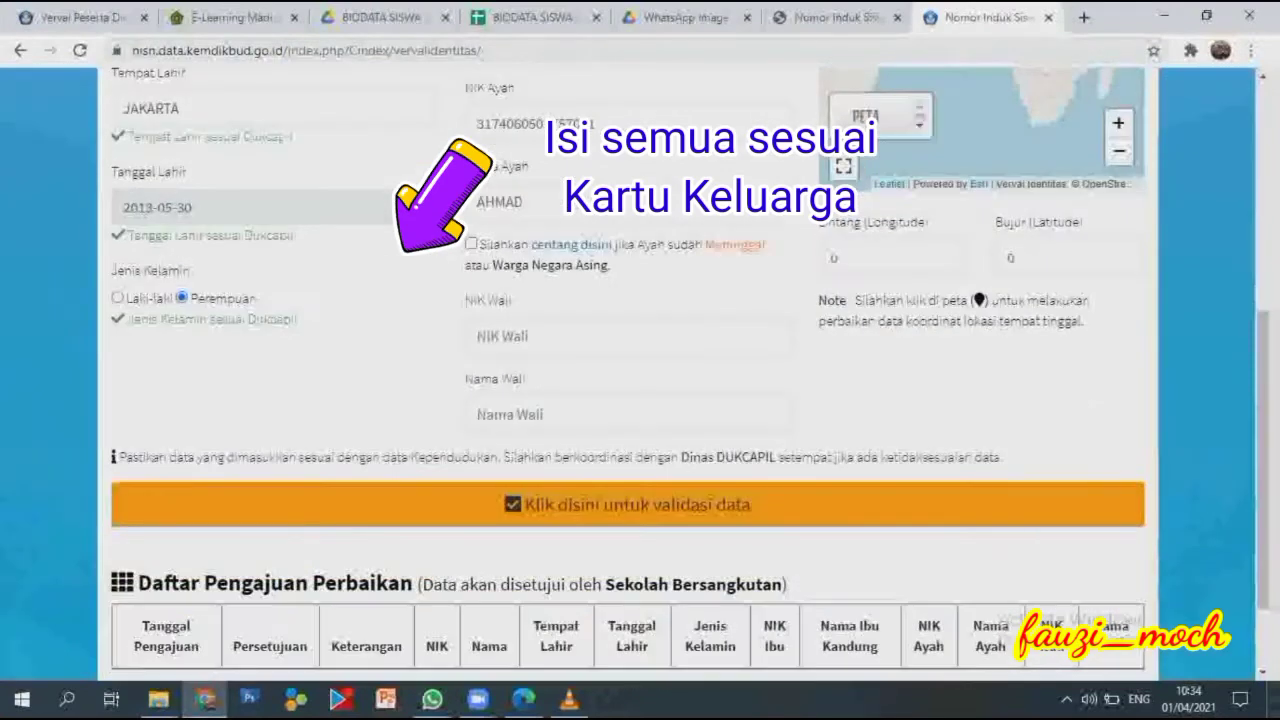
# Run 'Klik disini untuk validasi data' and review the green Dukcapil match checks.
pyautogui.click(628, 504)
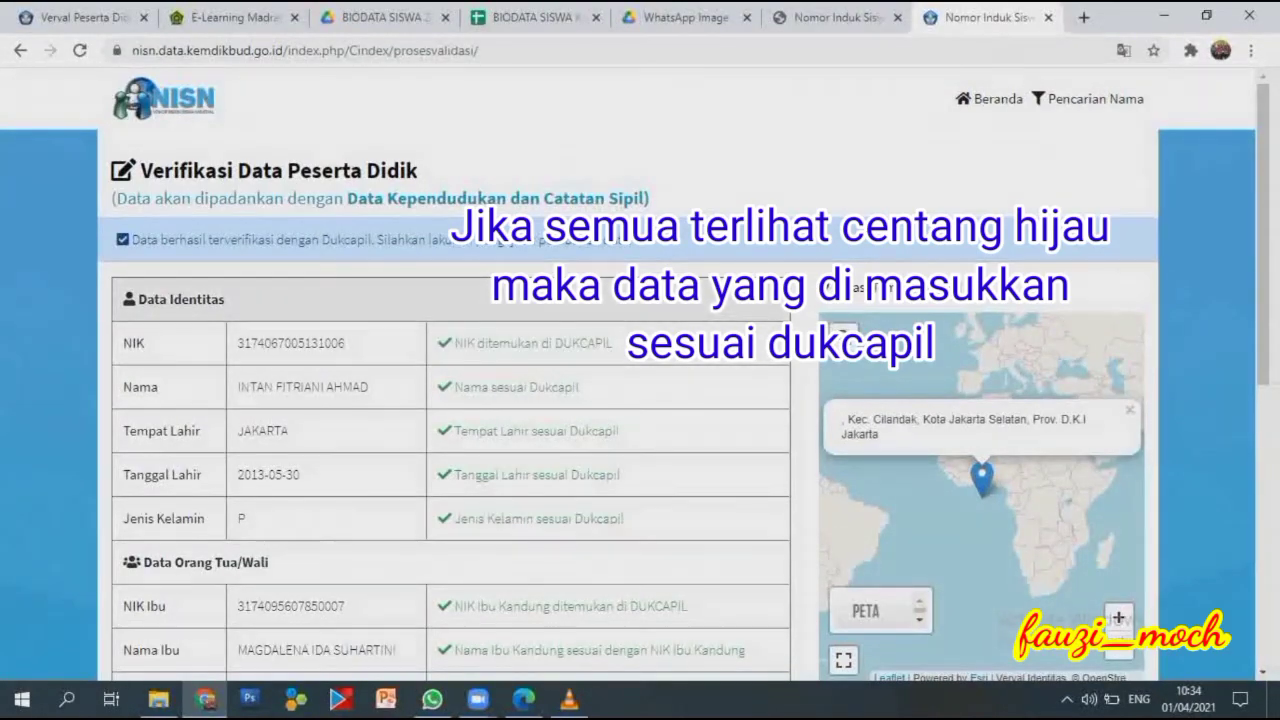
pyautogui.scroll(-2, 640, 380)
pyautogui.scroll(-4, 640, 380)
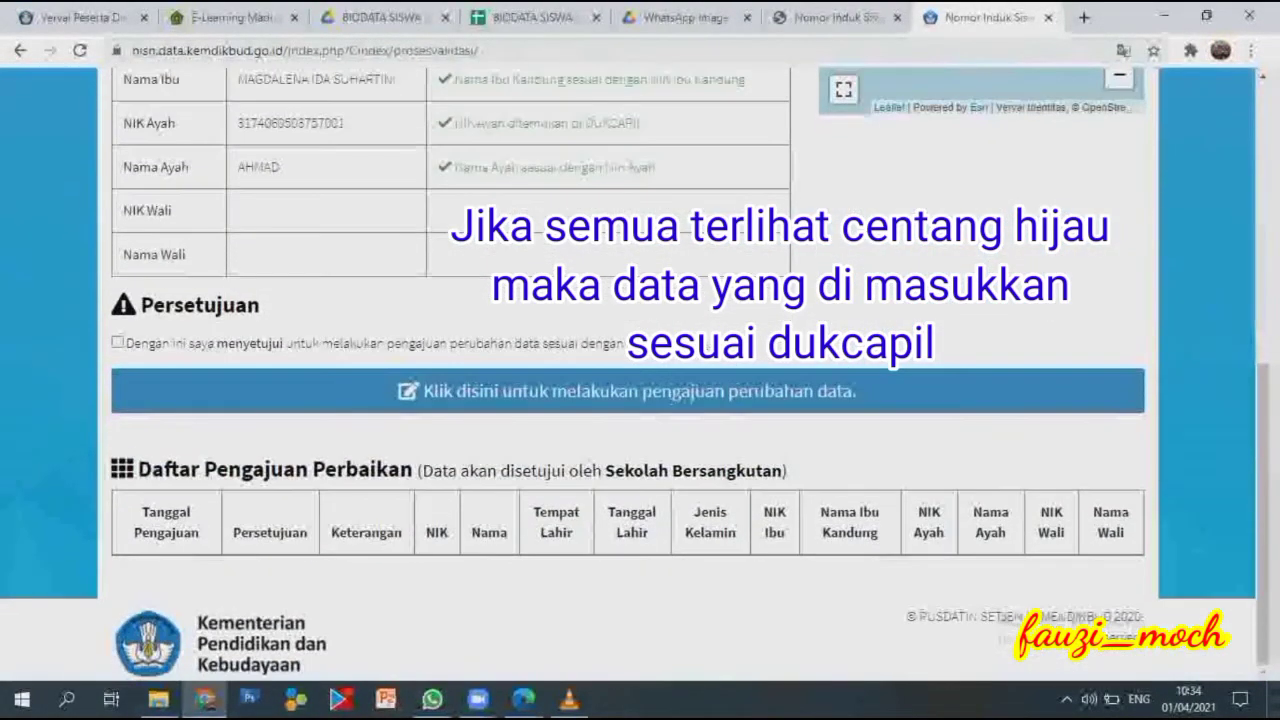
pyautogui.scroll(6, 640, 380)
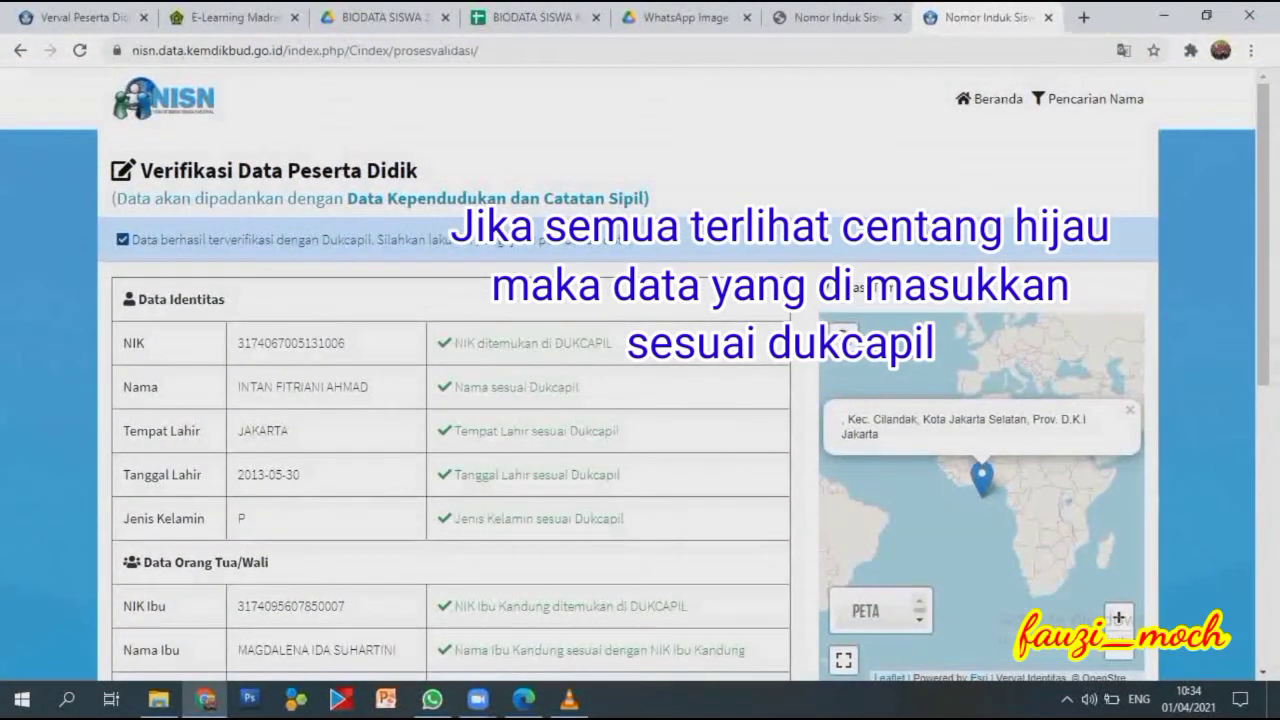
pyautogui.scroll(-5, 640, 380)
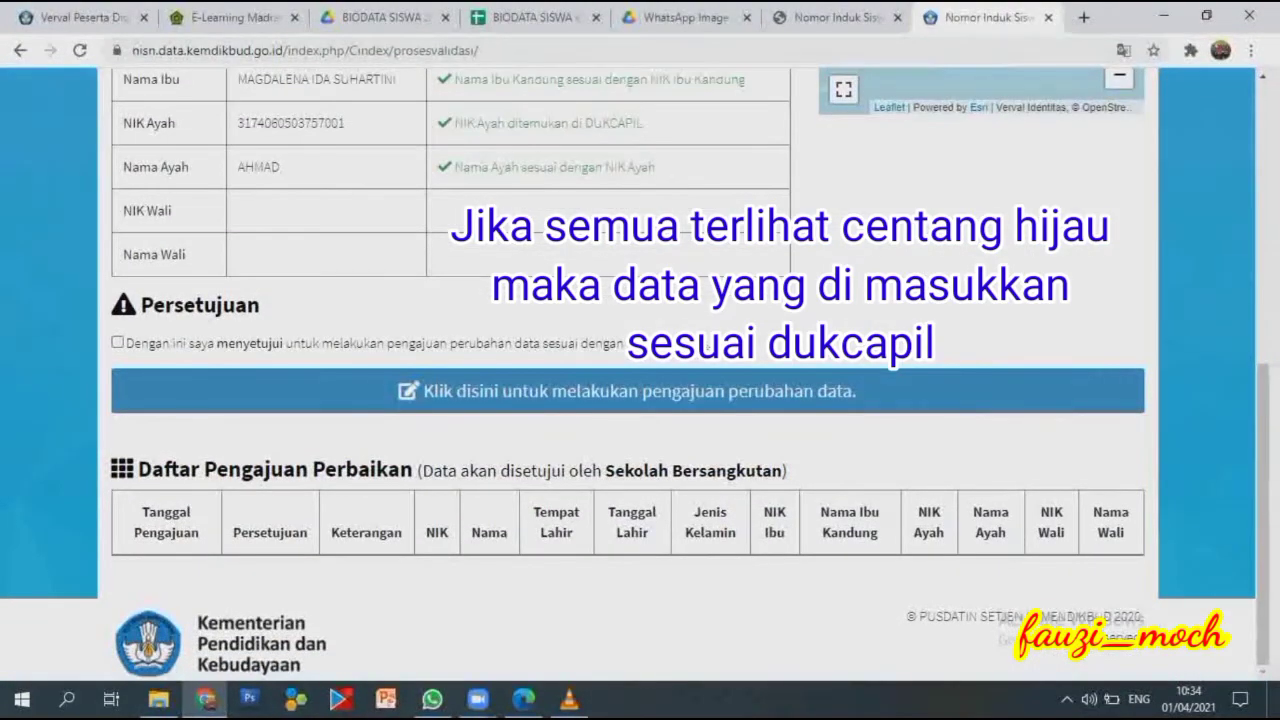
pyautogui.scroll(5, 640, 380)
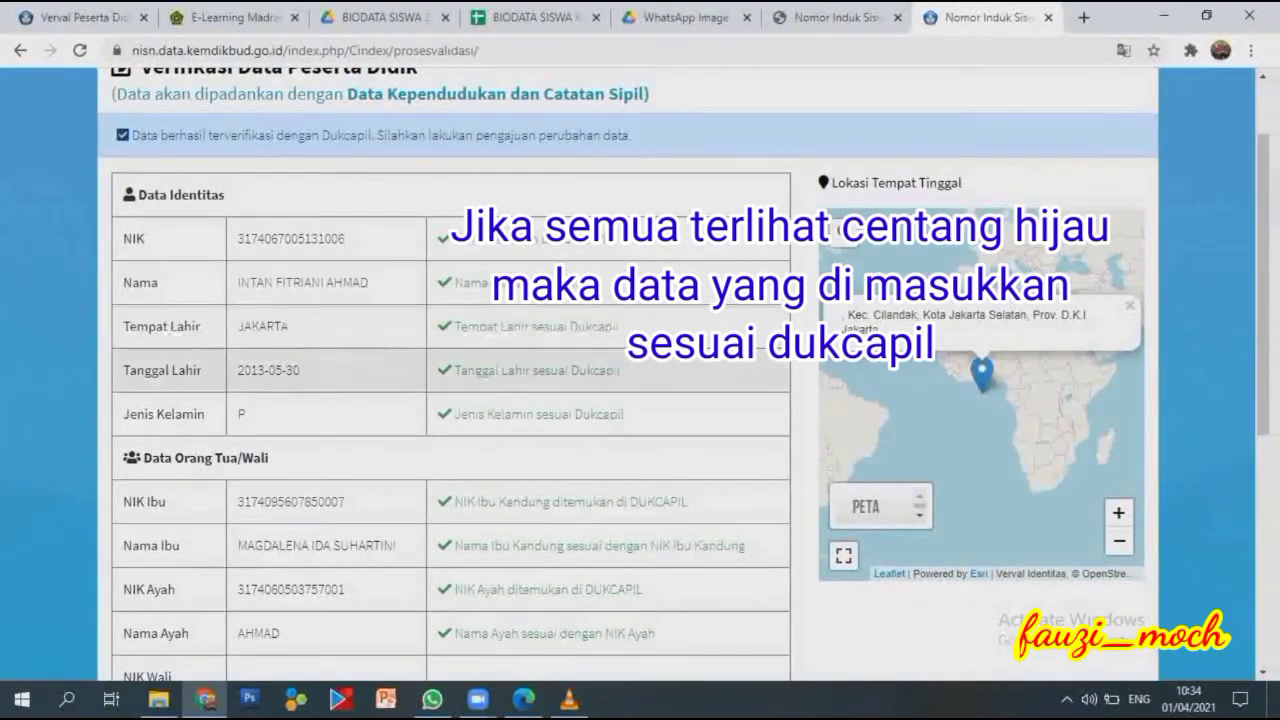
pyautogui.scroll(-2, 640, 380)
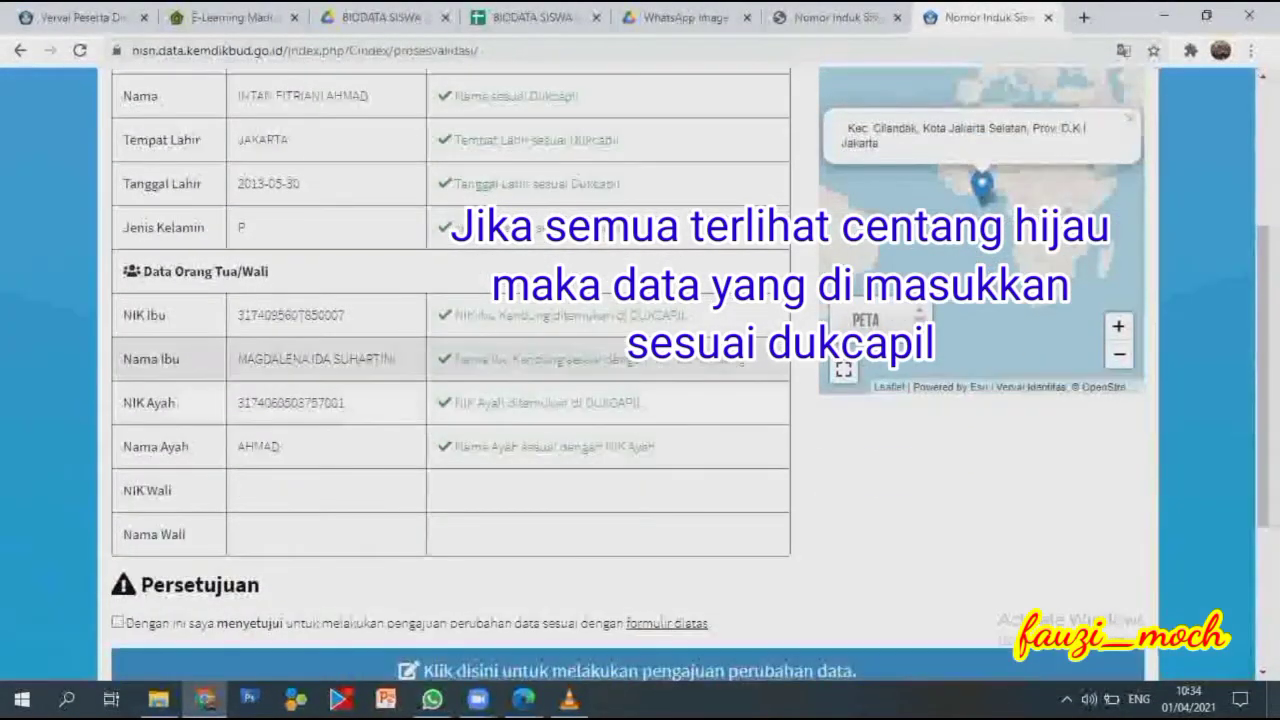
pyautogui.scroll(-3, 640, 380)
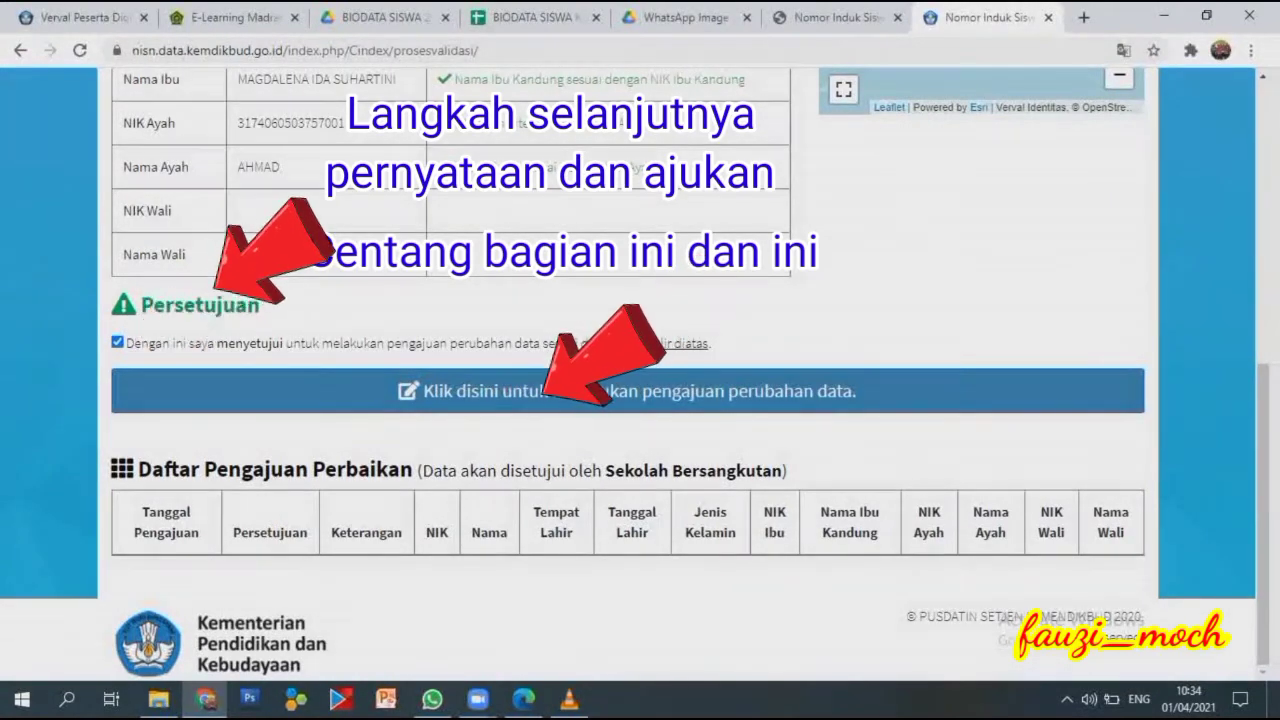
# Submit the change request and confirm it appears under Daftar Pengajuan Perbaikan as 'Dalam Proses'.
pyautogui.click(628, 391)
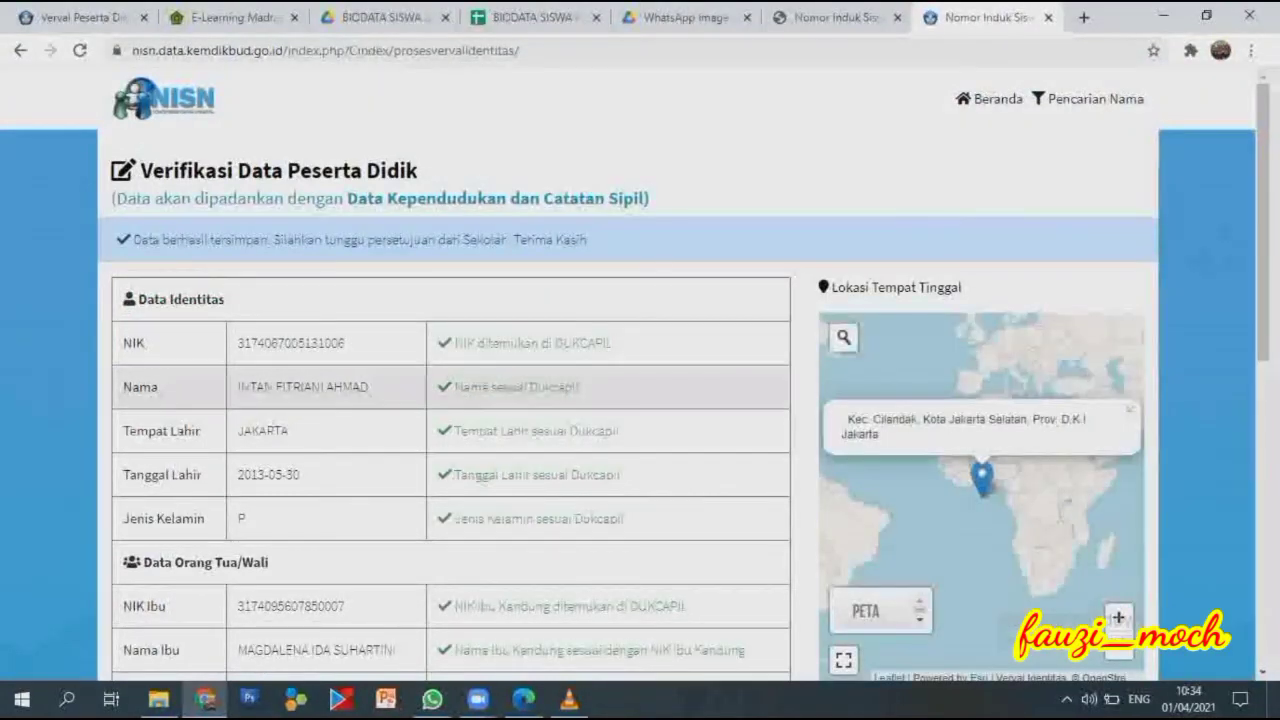
pyautogui.scroll(-7, 640, 375)
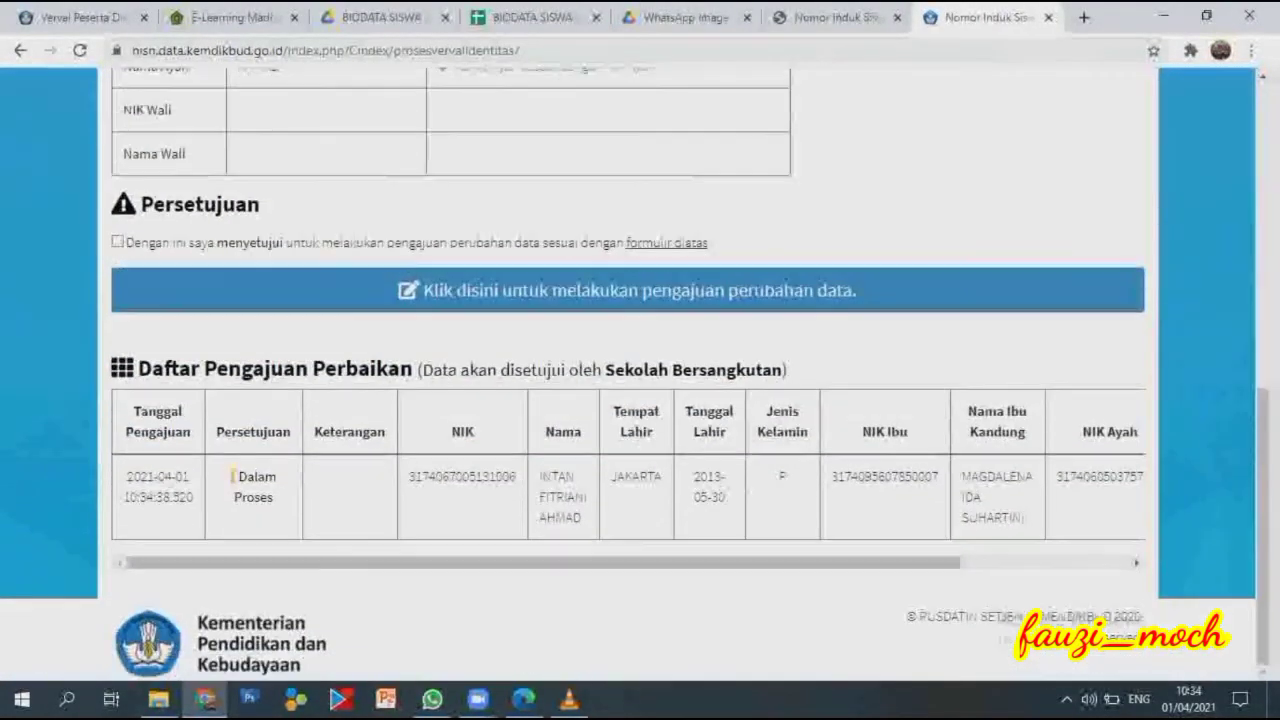